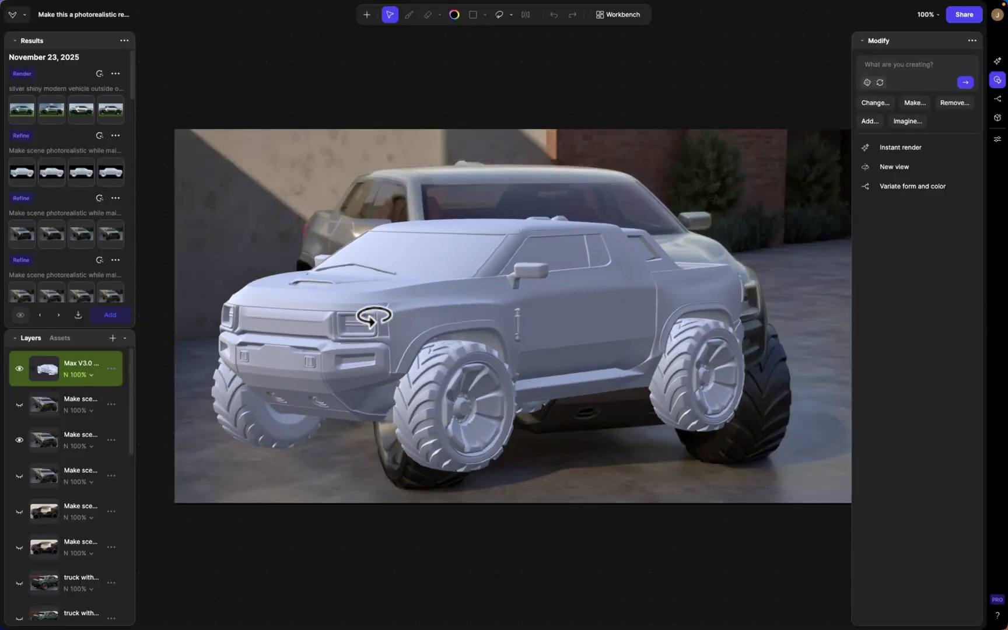
# Show the Max V3.0 3D truck layer over the render and rotate the model to a front three-quarter view
pyautogui.moveTo(372, 318); pyautogui.dragTo(233, 294)
pyautogui.click(19, 369)
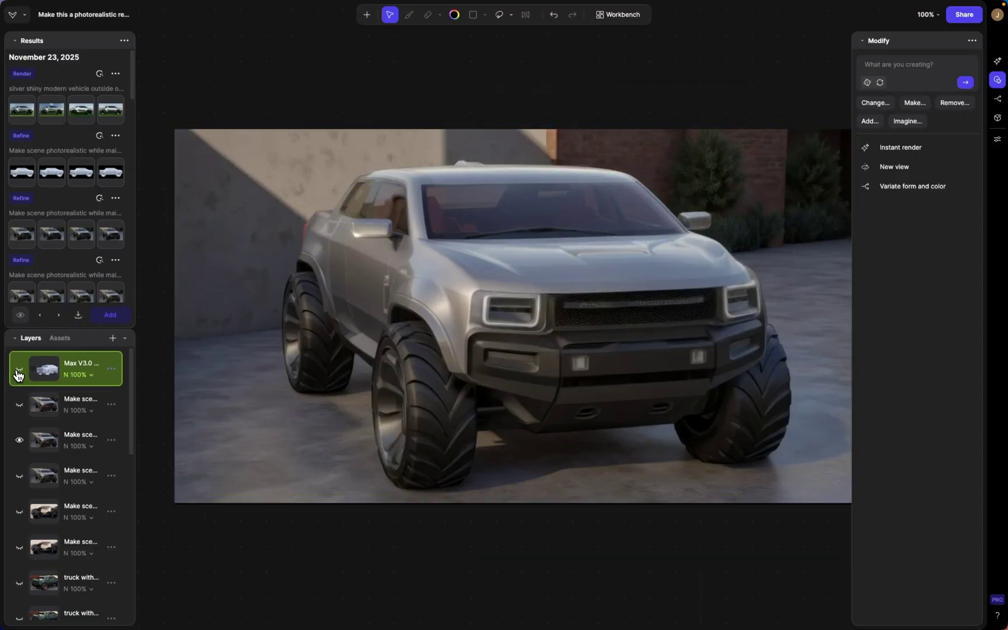
pyautogui.click(19, 369)
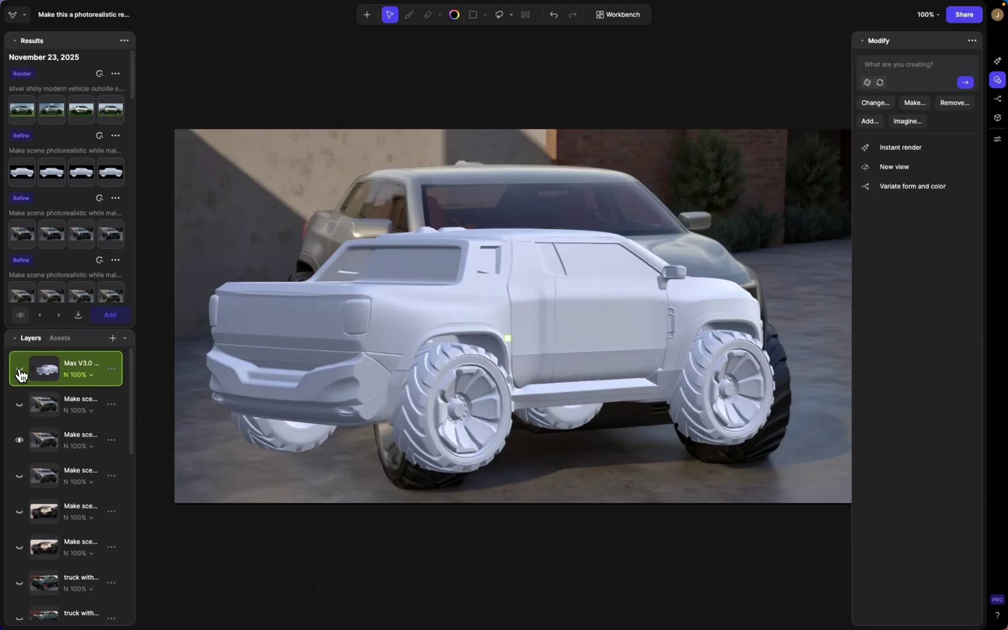
pyautogui.moveTo(506, 338); pyautogui.dragTo(367, 344)
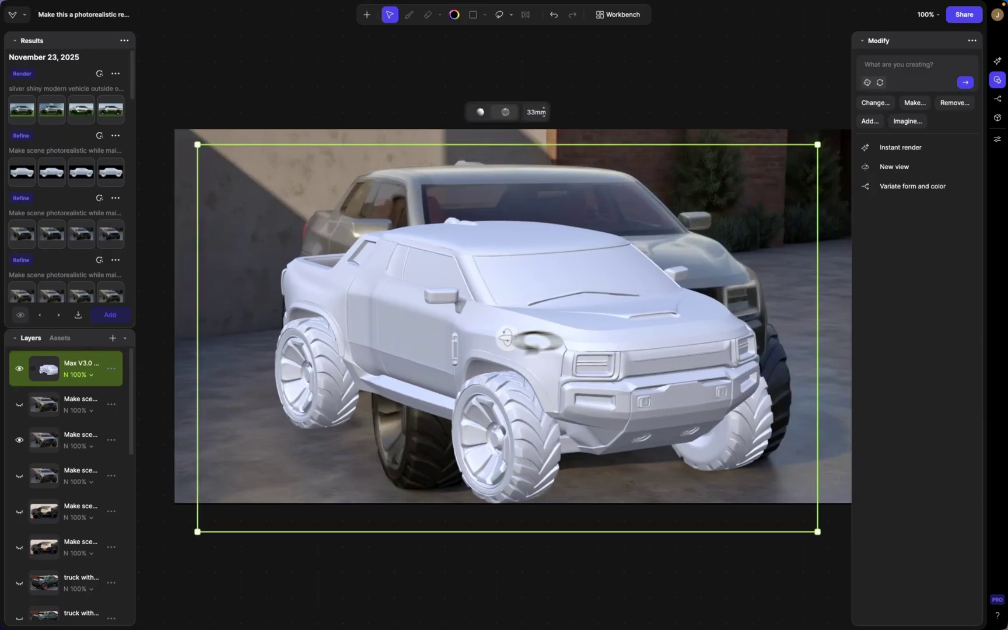
pyautogui.moveTo(706, 279); pyautogui.dragTo(709, 254)
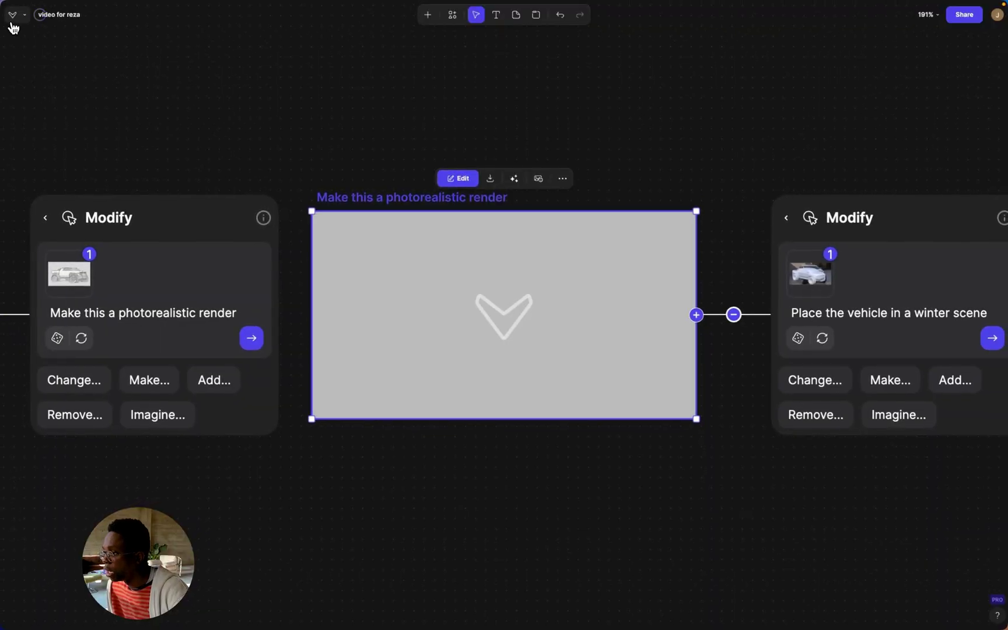
# Leave the open file for the recent files overview and create a new untitled file in Workbench
pyautogui.click(11, 15)
pyautogui.click(45, 47)
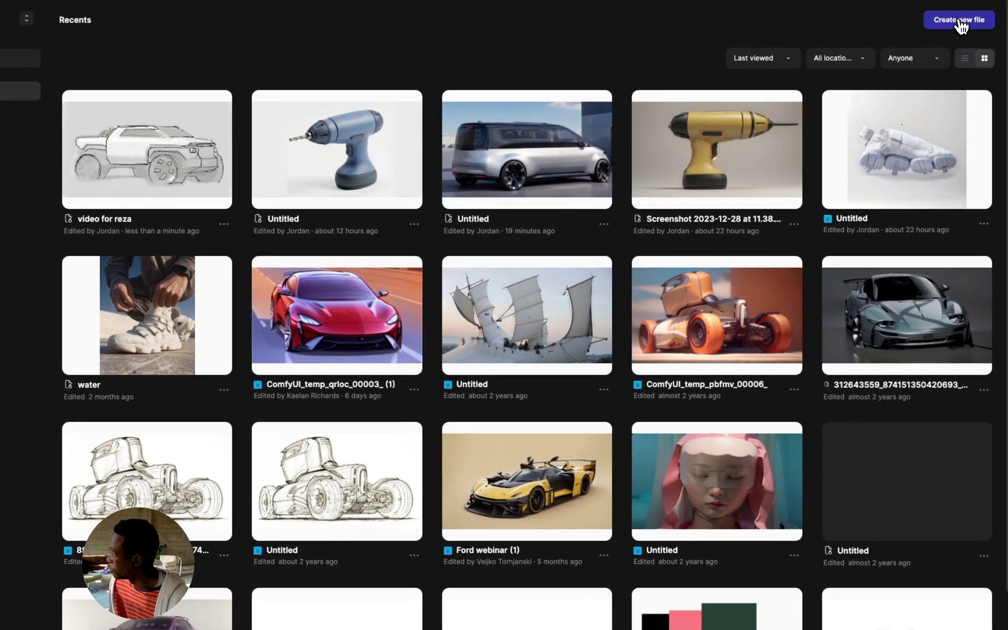
pyautogui.click(995, 29)
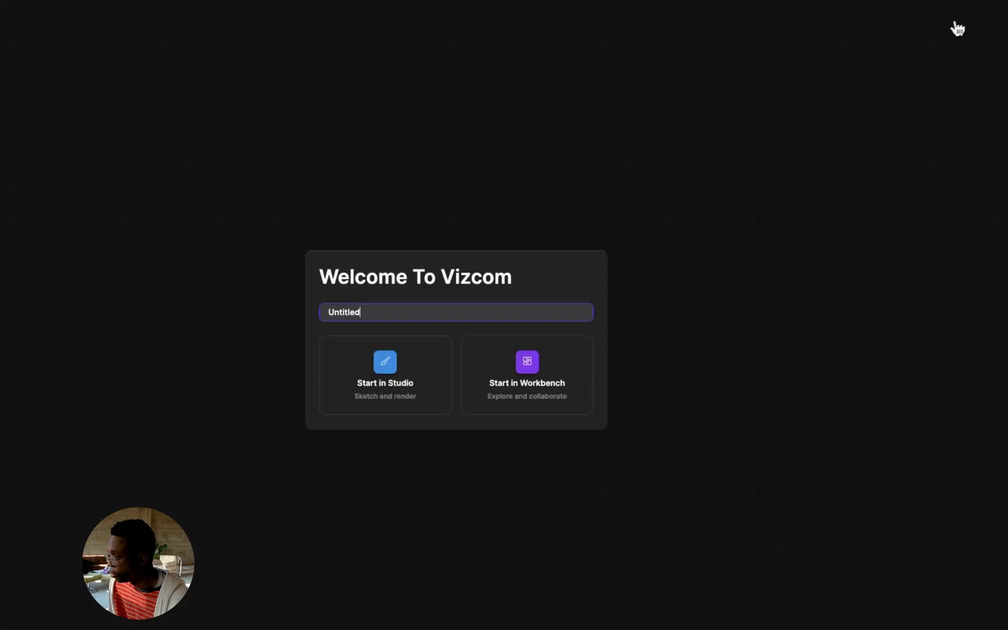
pyautogui.click(532, 390)
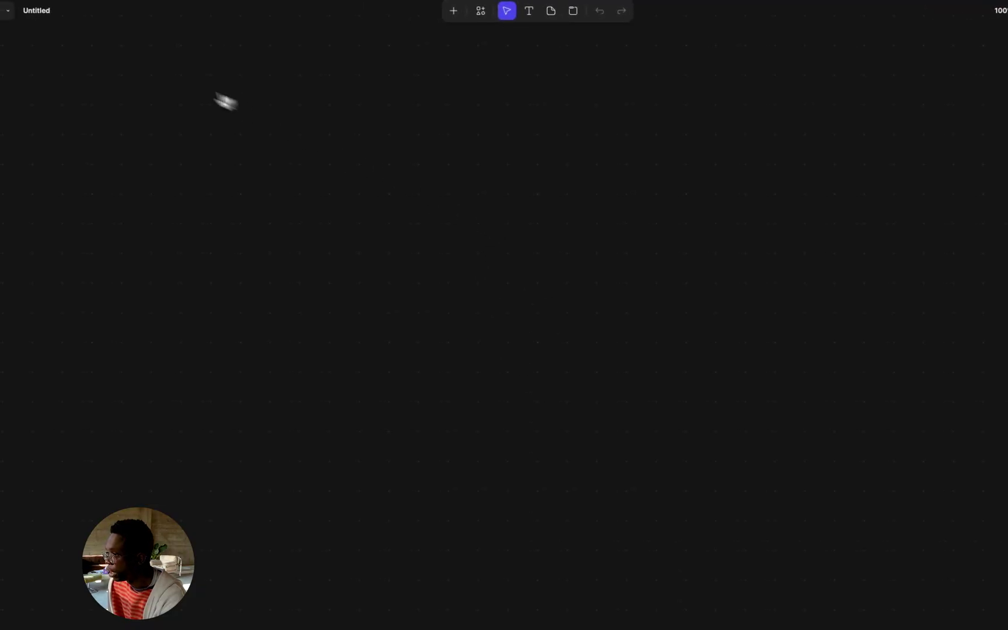
# Return to the recent files overview and open the existing file "video for reza" at its white pickup truck image
pyautogui.click(27, 18)
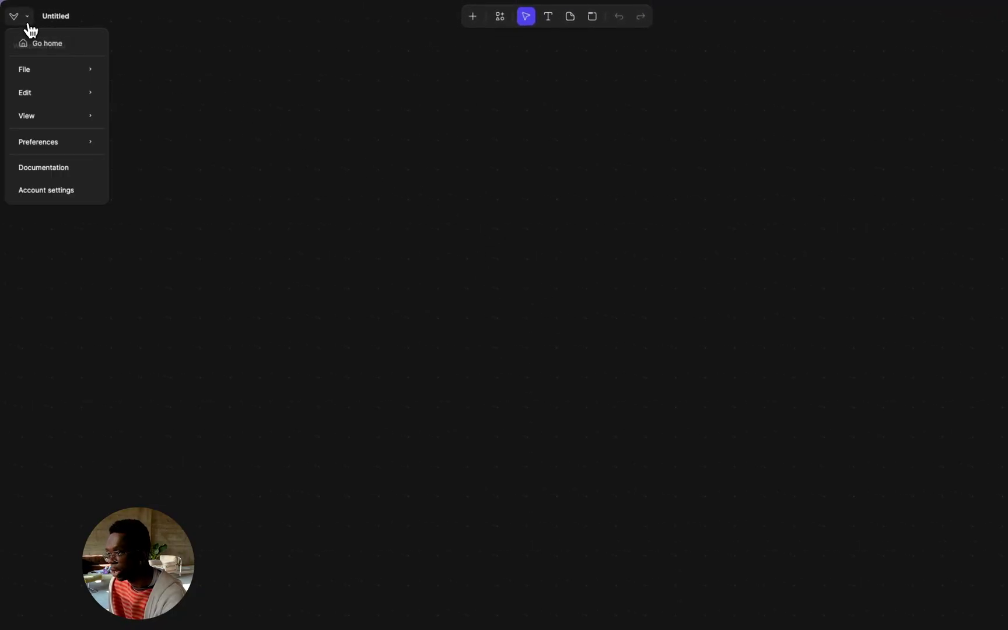
pyautogui.click(61, 43)
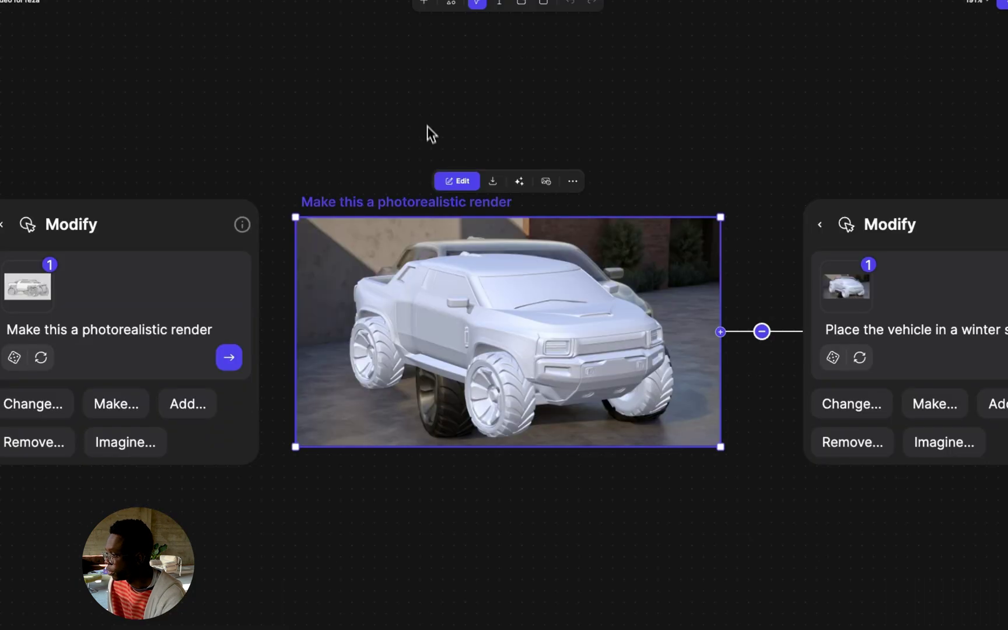
pyautogui.scroll(12, 399, 399)
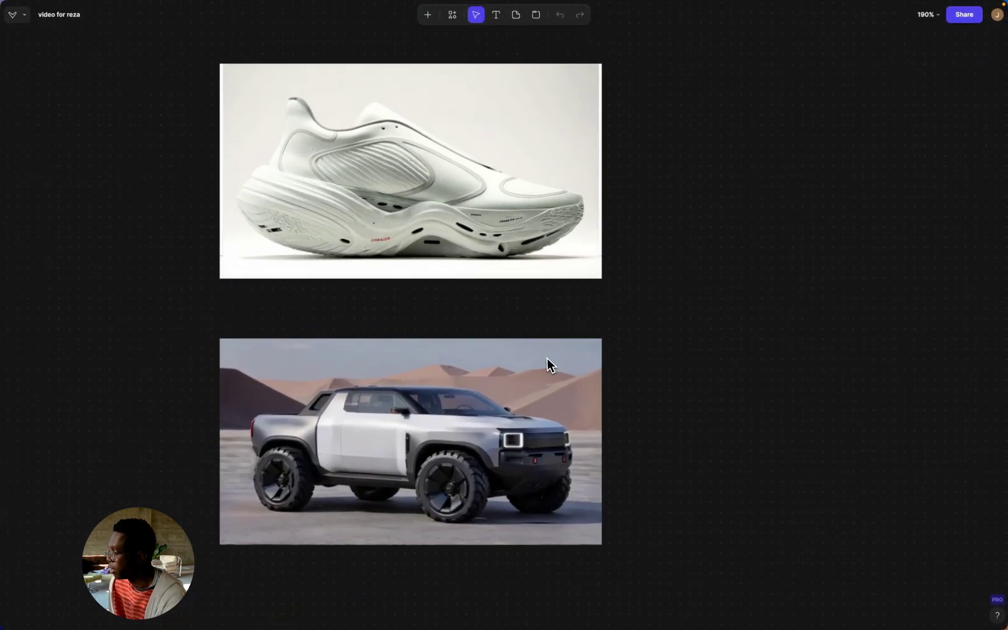
pyautogui.click(547, 359)
pyautogui.moveTo(698, 173); pyautogui.dragTo(489, 380)
pyautogui.moveTo(333, 400); pyautogui.dragTo(363, 361)
pyautogui.click(794, 309)
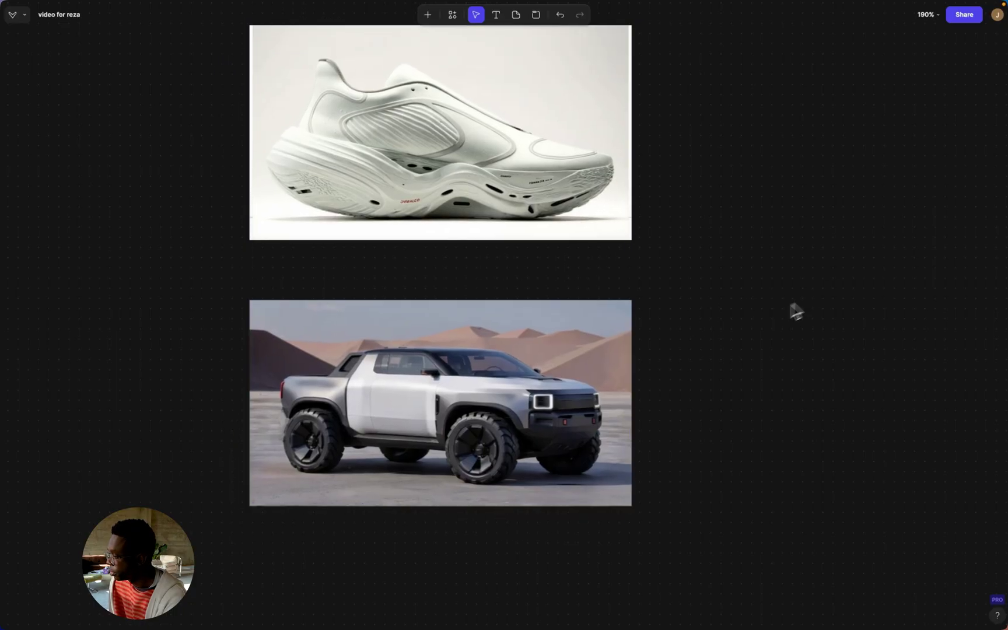
# Open the matte white futuristic pickup truck image for editing in Studio
pyautogui.click(412, 350)
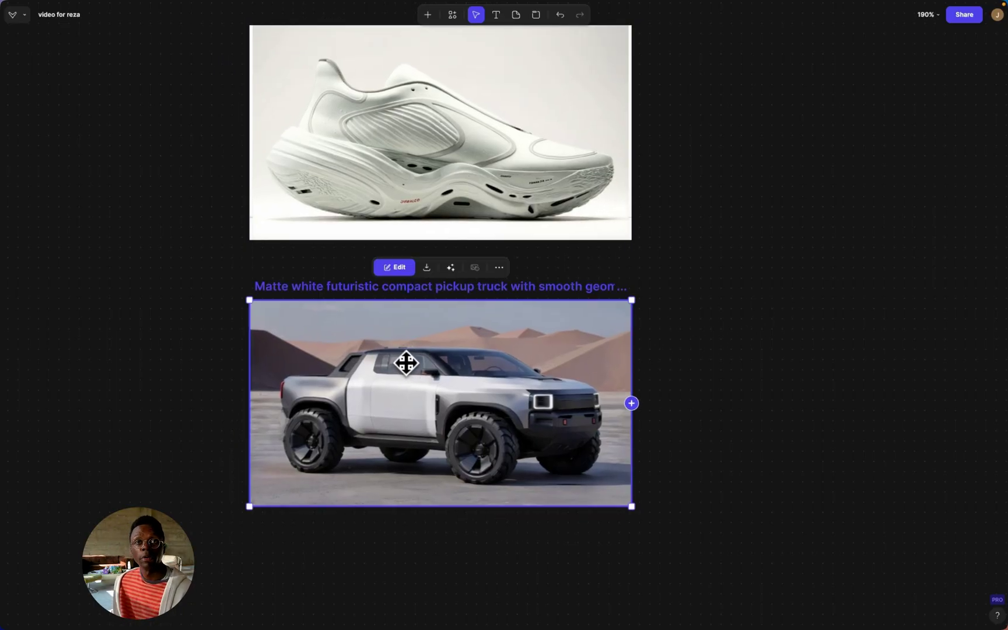
pyautogui.doubleClick(406, 356)
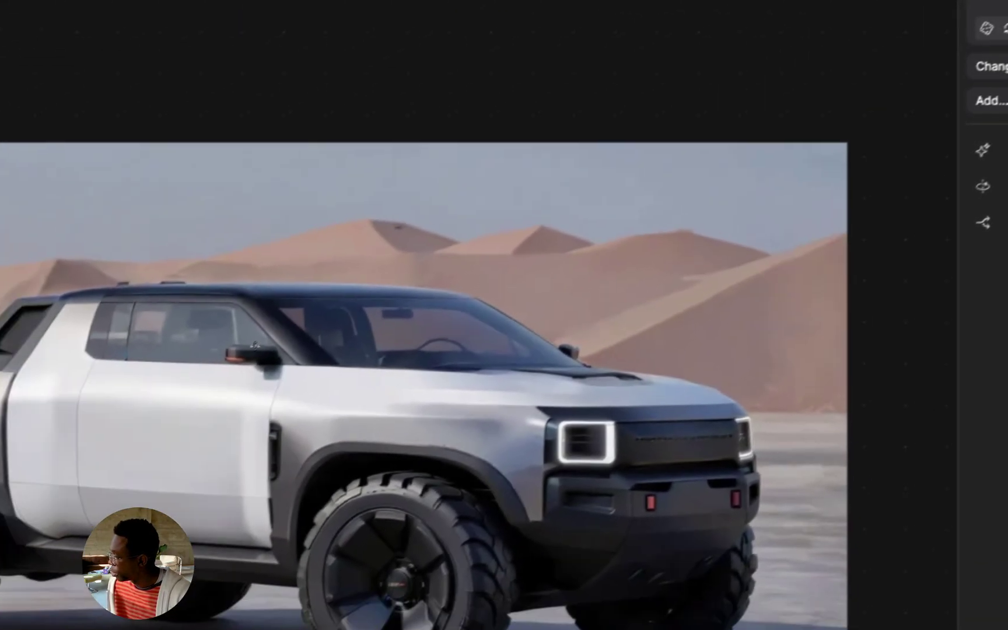
pyautogui.scroll(3, 255, 345)
pyautogui.moveTo(296, 380); pyautogui.dragTo(262, 317)
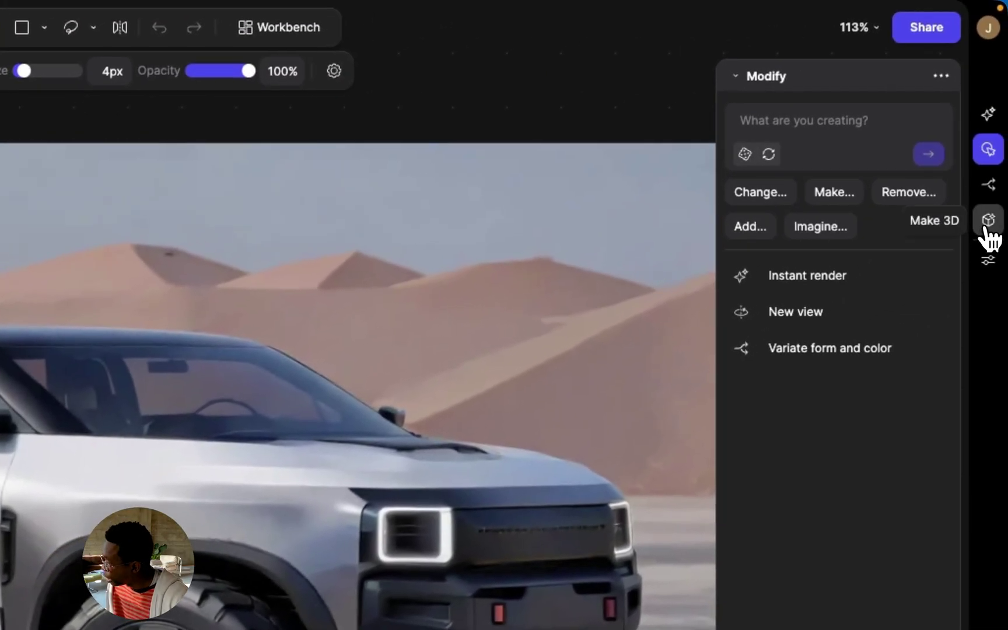
# Generate a 3D model of the truck from the entire canvas with Make 3D at Max quality
pyautogui.click(987, 232)
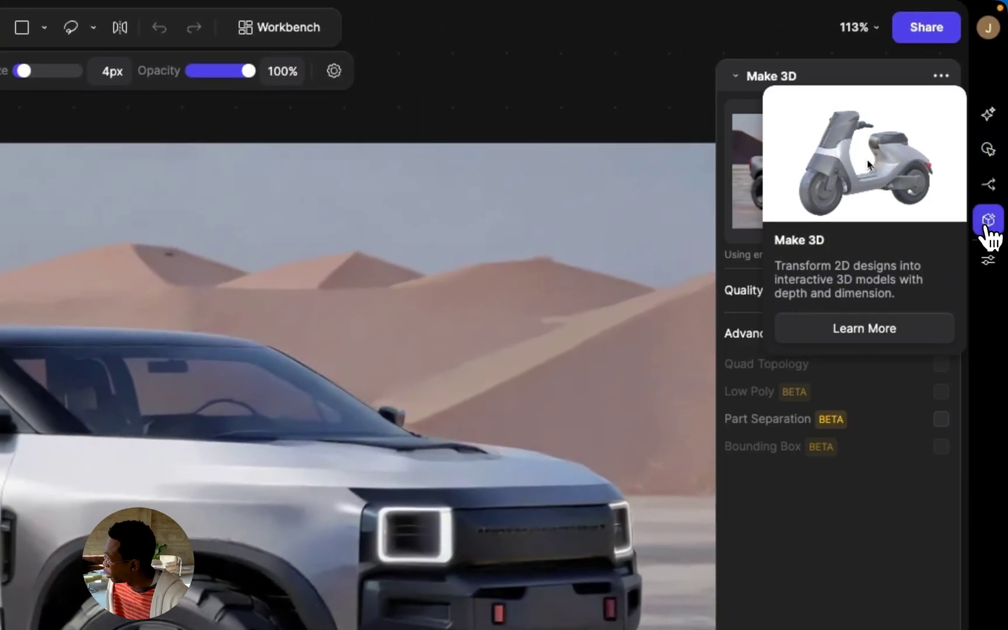
pyautogui.moveTo(992, 199)
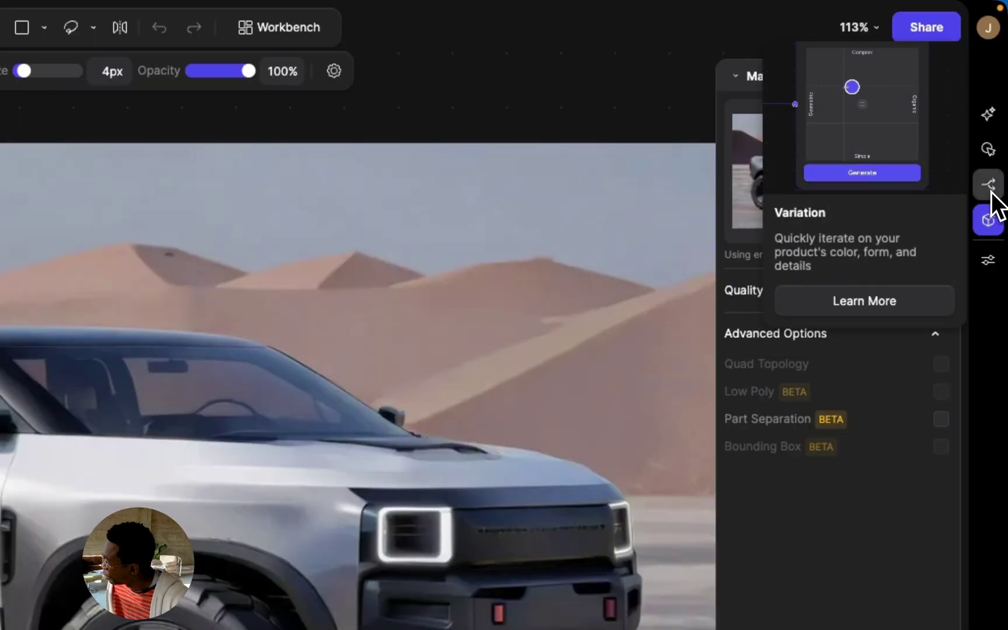
pyautogui.moveTo(991, 153)
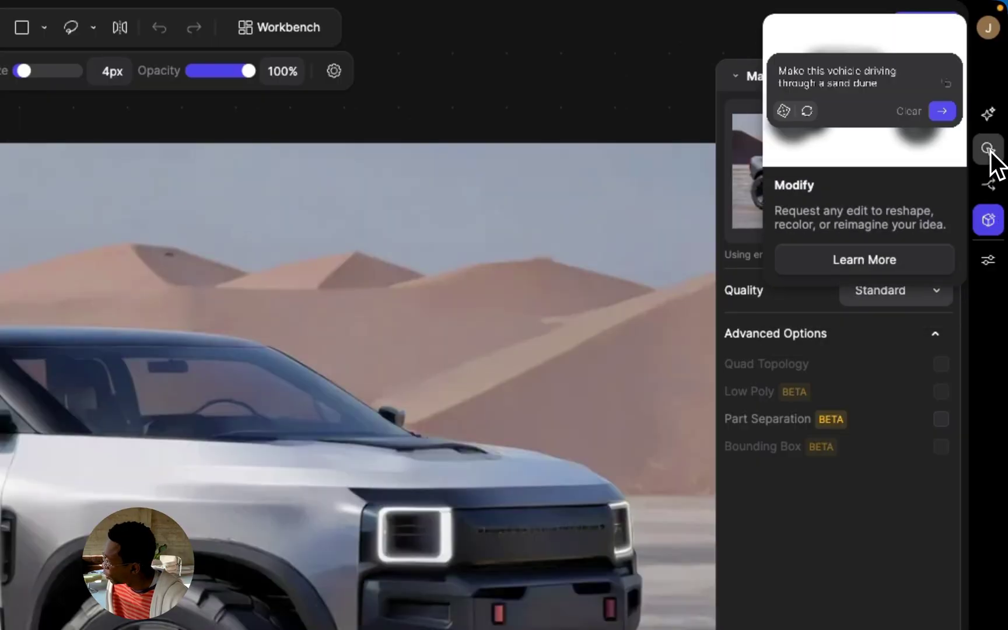
pyautogui.moveTo(992, 120)
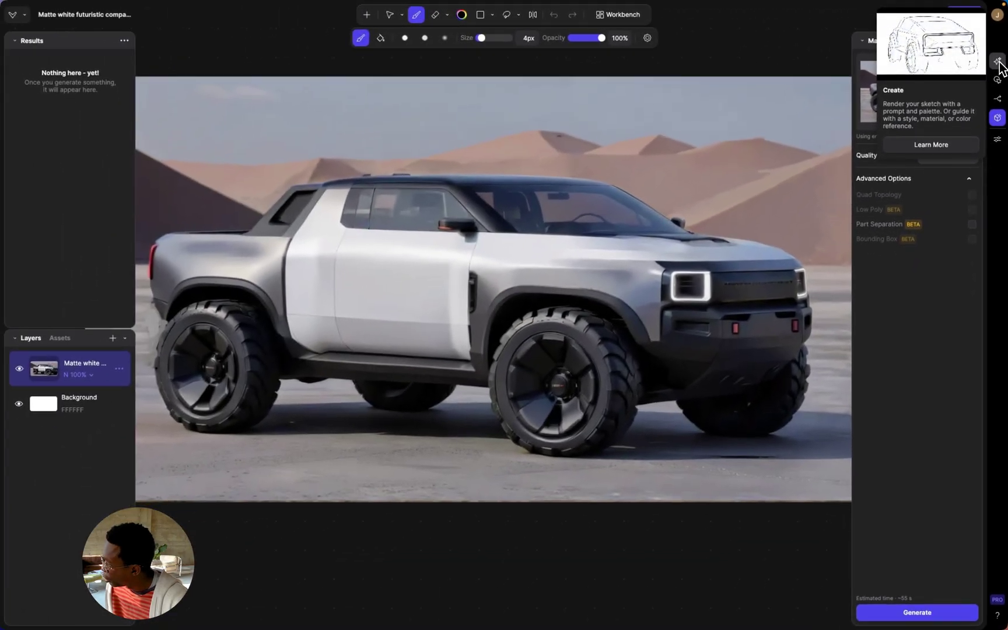
pyautogui.moveTo(998, 84)
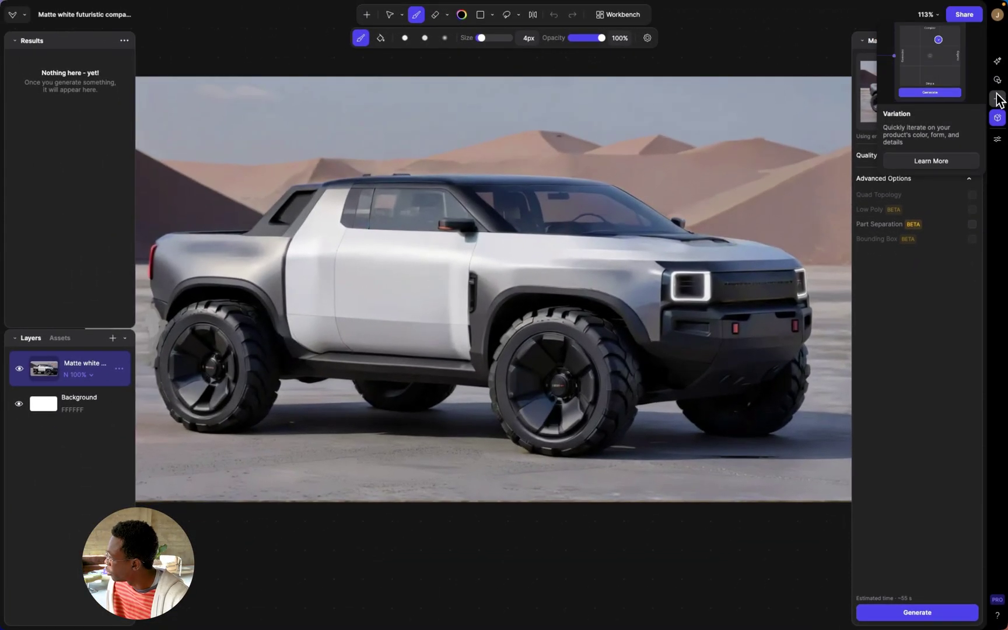
pyautogui.moveTo(998, 124)
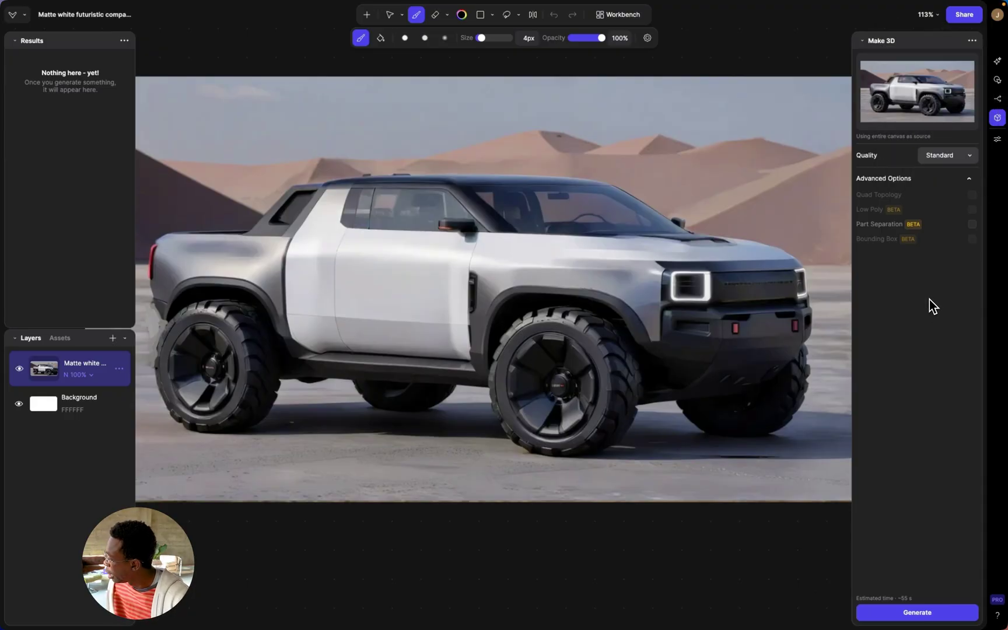
pyautogui.click(933, 156)
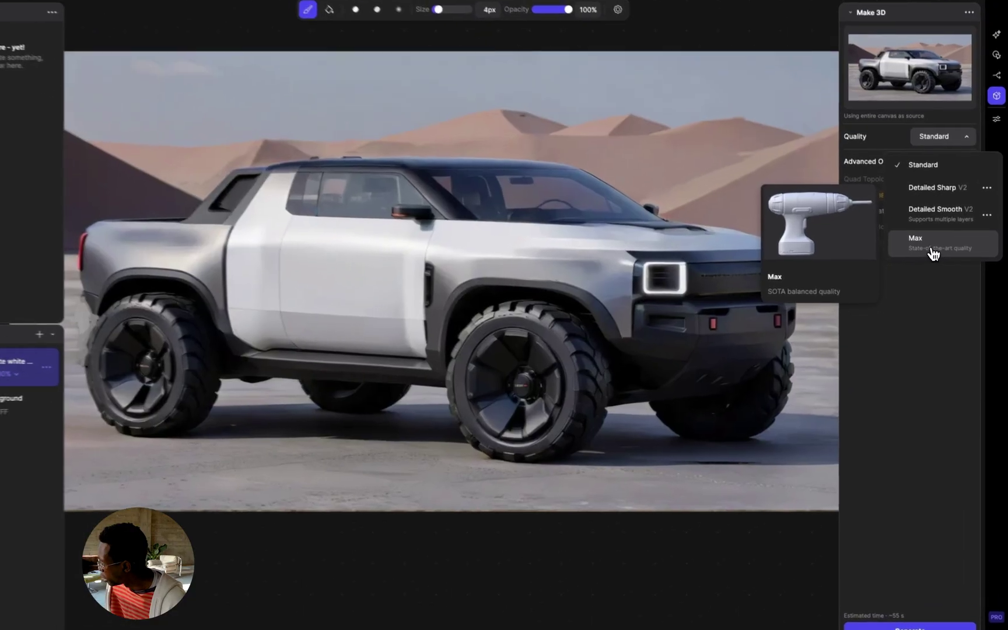
pyautogui.click(941, 264)
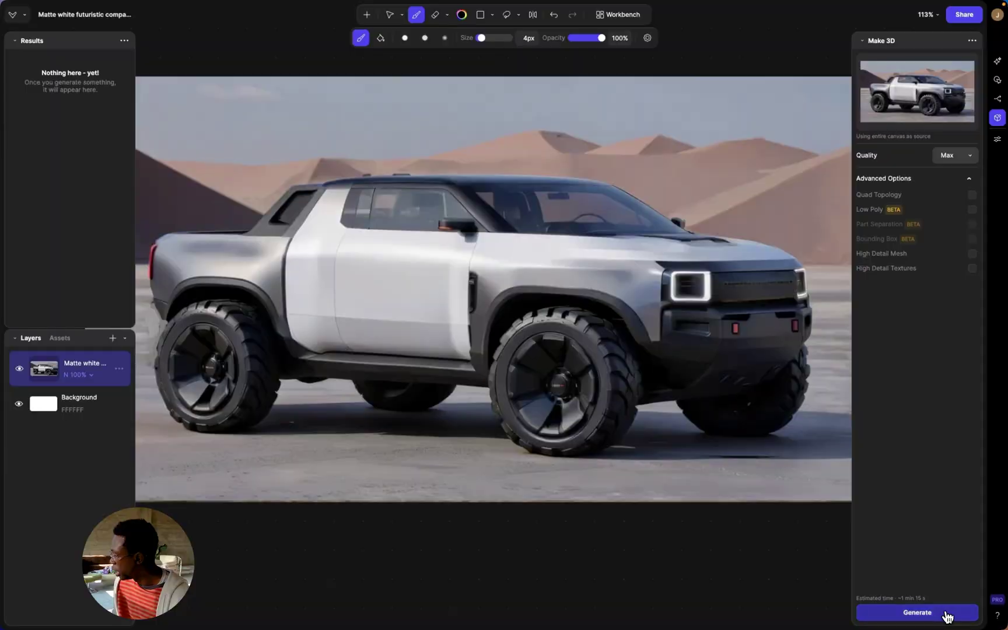
pyautogui.click(946, 613)
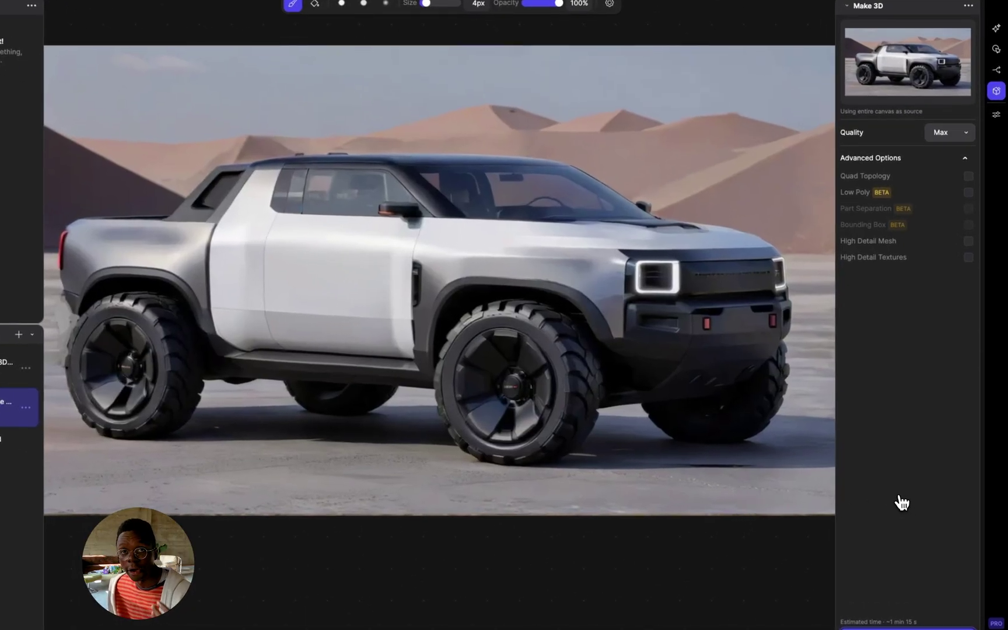
# Generate three more 3D models of the truck at Detailed Smooth, Detailed Sharp and Standard quality
pyautogui.click(950, 134)
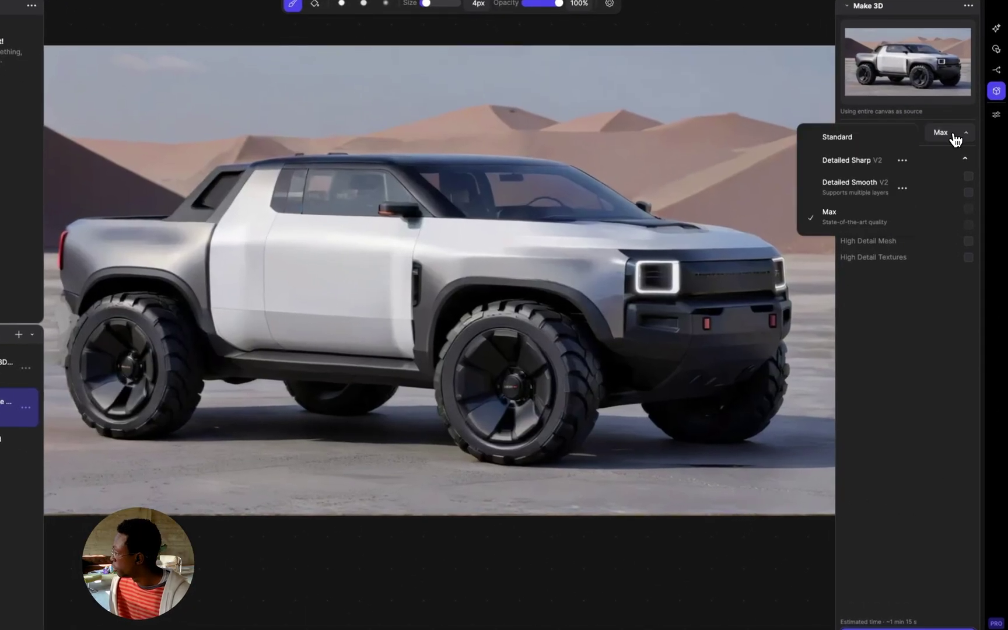
pyautogui.click(892, 195)
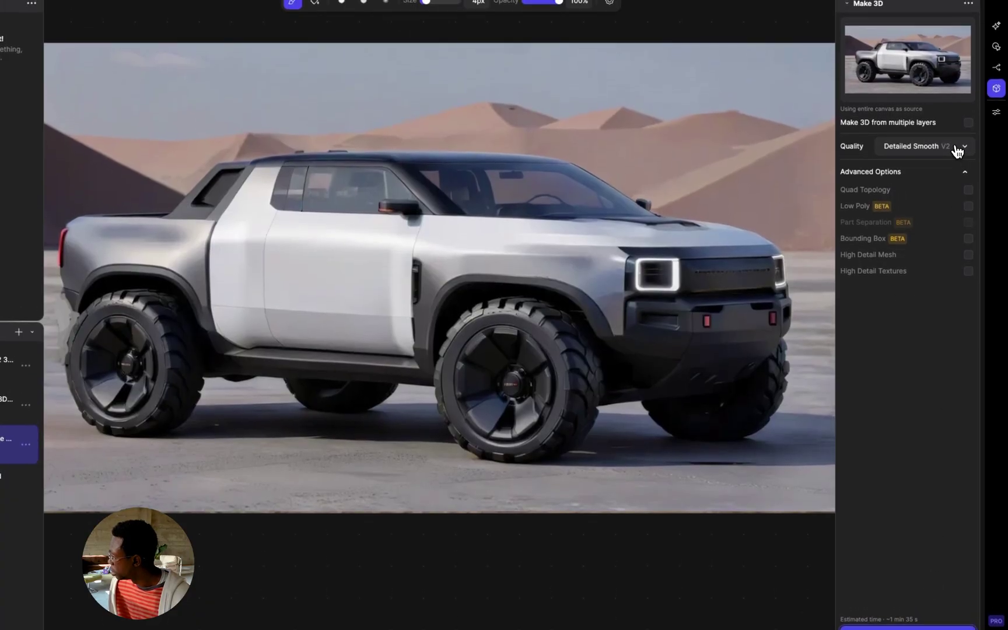
pyautogui.click(942, 149)
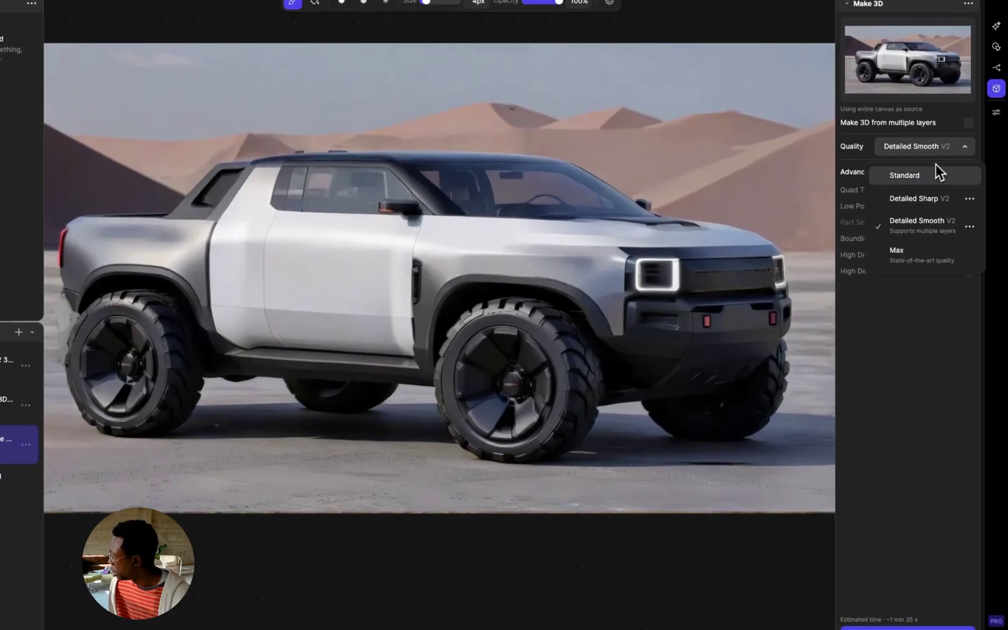
pyautogui.click(922, 199)
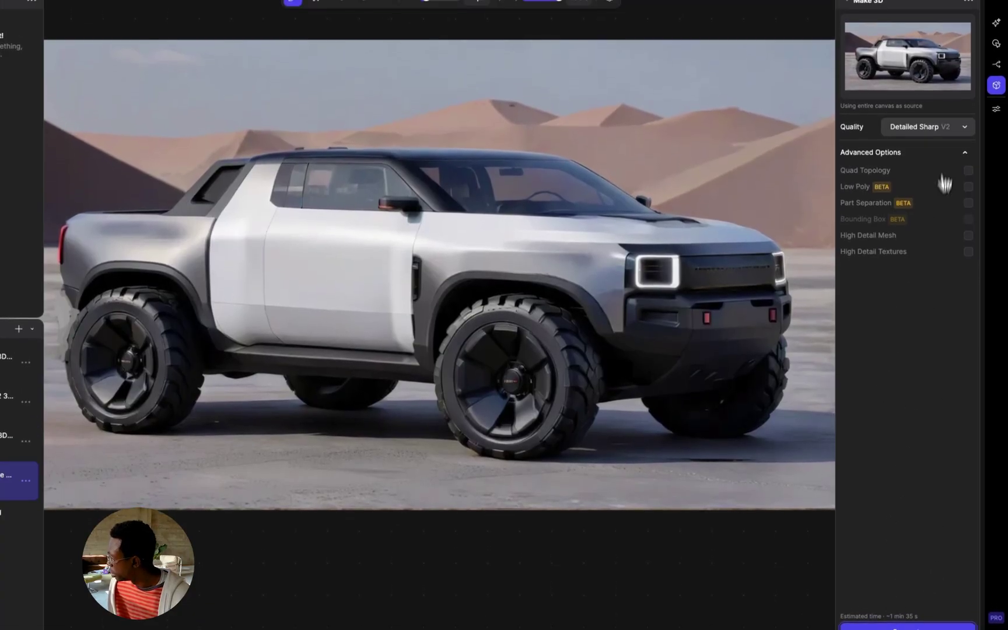
pyautogui.click(945, 119)
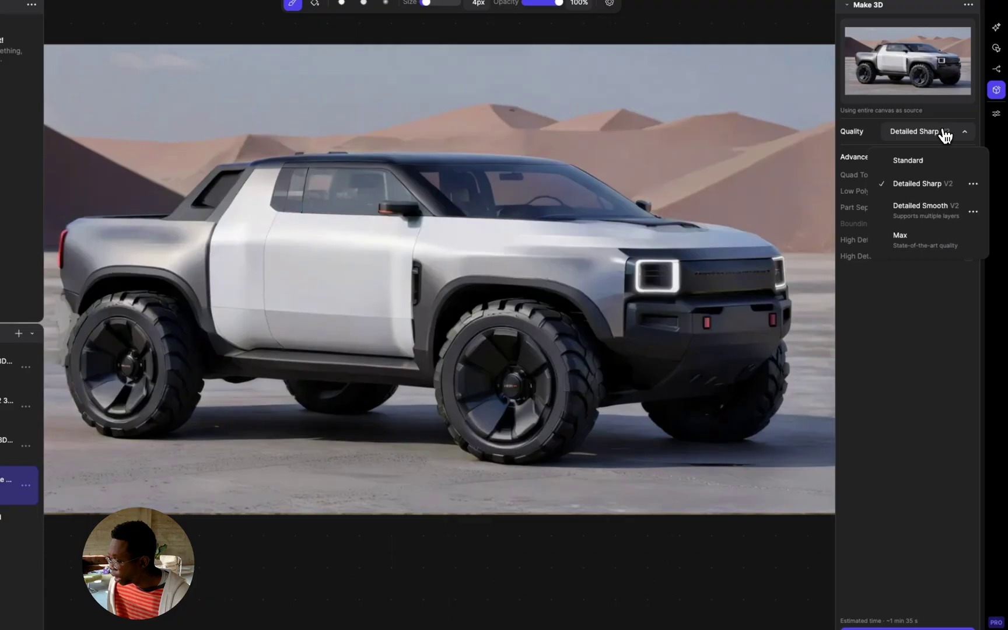
pyautogui.click(928, 168)
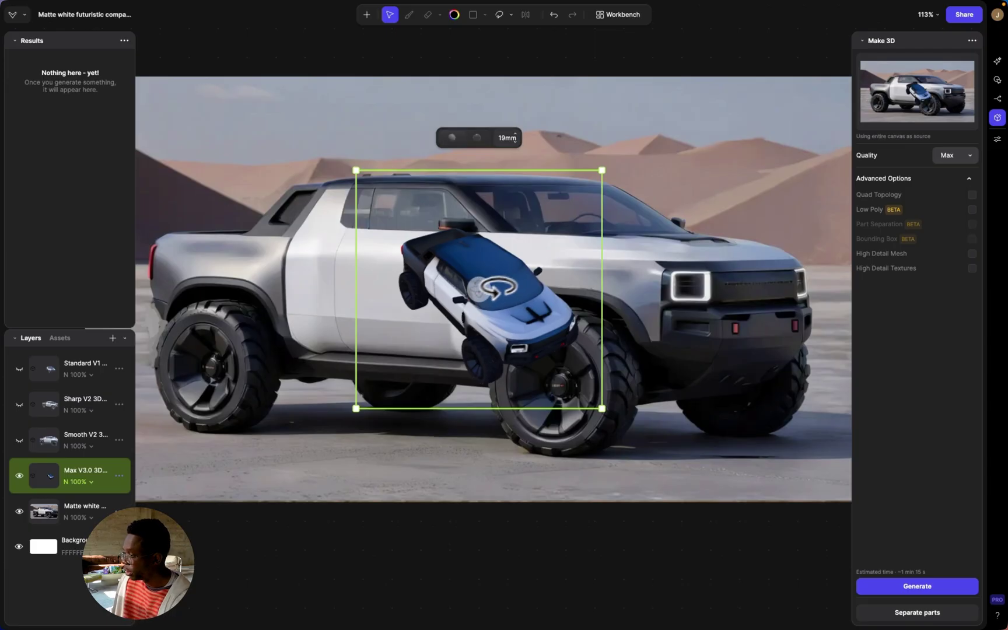
# Rotate the Max V3.0 3D model to a level front three-quarter view, enlarge it and position it over the truck image
pyautogui.moveTo(491, 292); pyautogui.dragTo(552, 345)
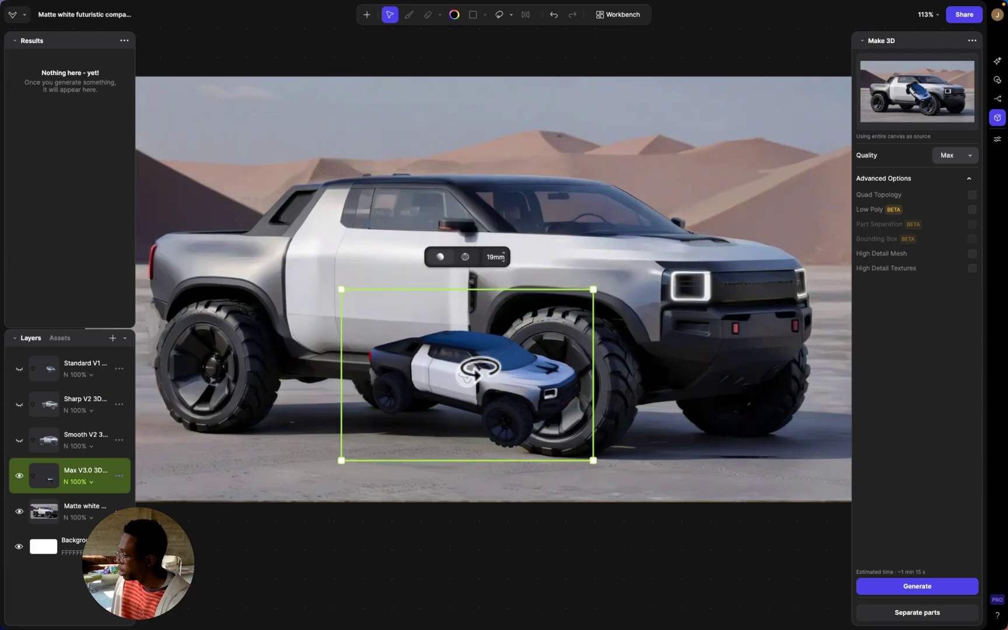
pyautogui.moveTo(480, 369); pyautogui.dragTo(477, 360)
pyautogui.moveTo(593, 290); pyautogui.dragTo(846, 232)
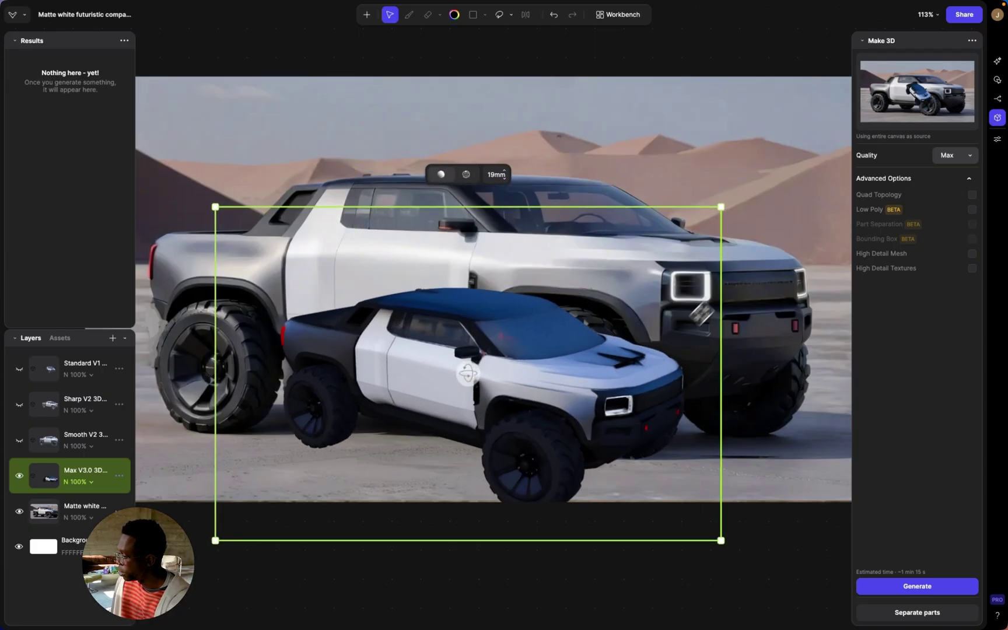
pyautogui.moveTo(644, 370); pyautogui.dragTo(700, 311)
pyautogui.moveTo(528, 319); pyautogui.dragTo(526, 308)
pyautogui.moveTo(596, 324); pyautogui.dragTo(527, 347)
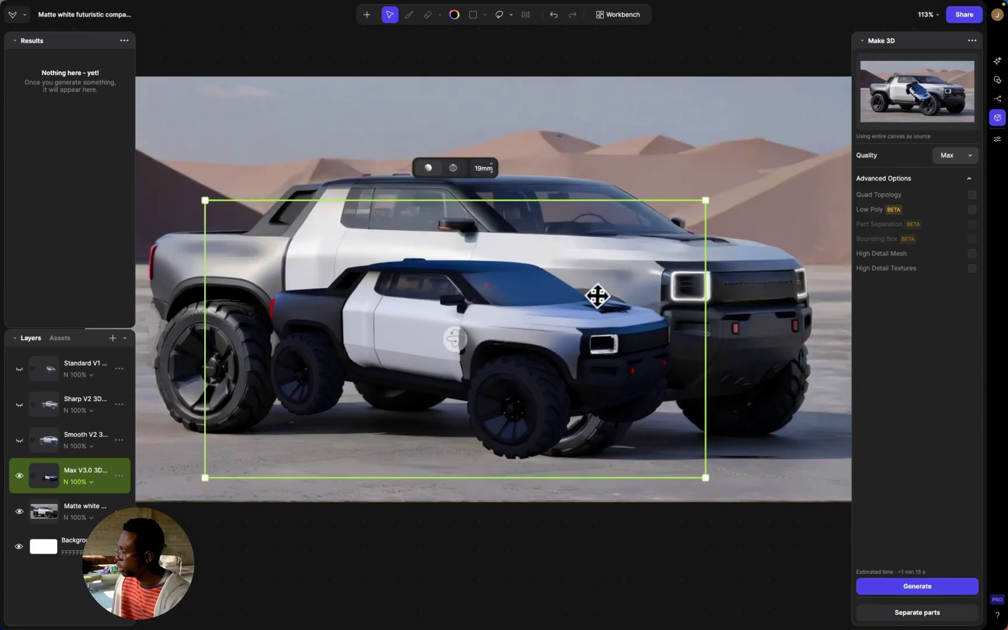
pyautogui.moveTo(706, 204); pyautogui.dragTo(727, 198)
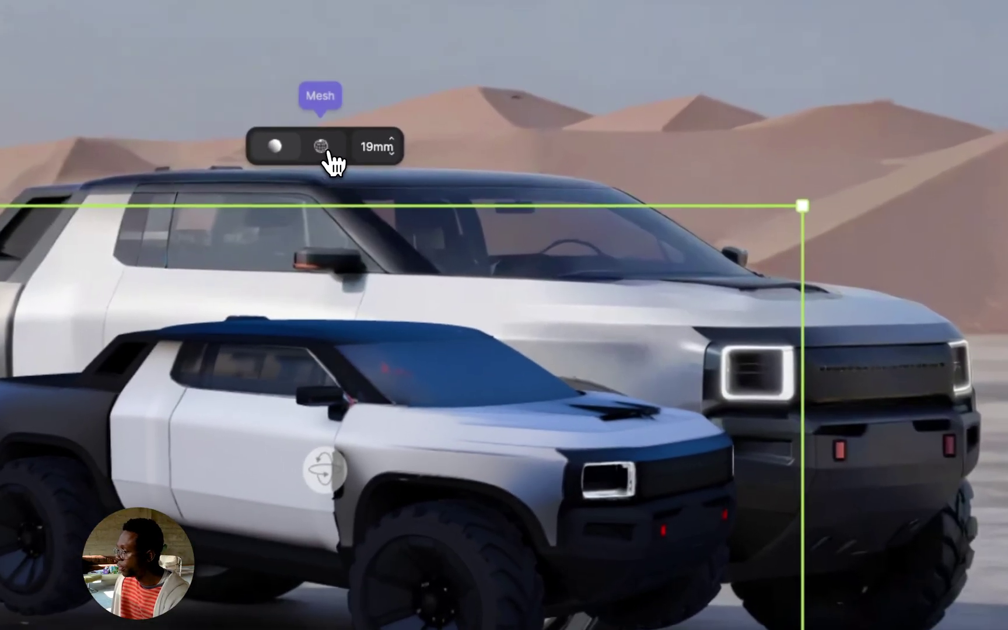
# Display the Max V3.0 model as a plain mesh, then enlarge, move and rotate it to match the truck in the image
pyautogui.click(327, 153)
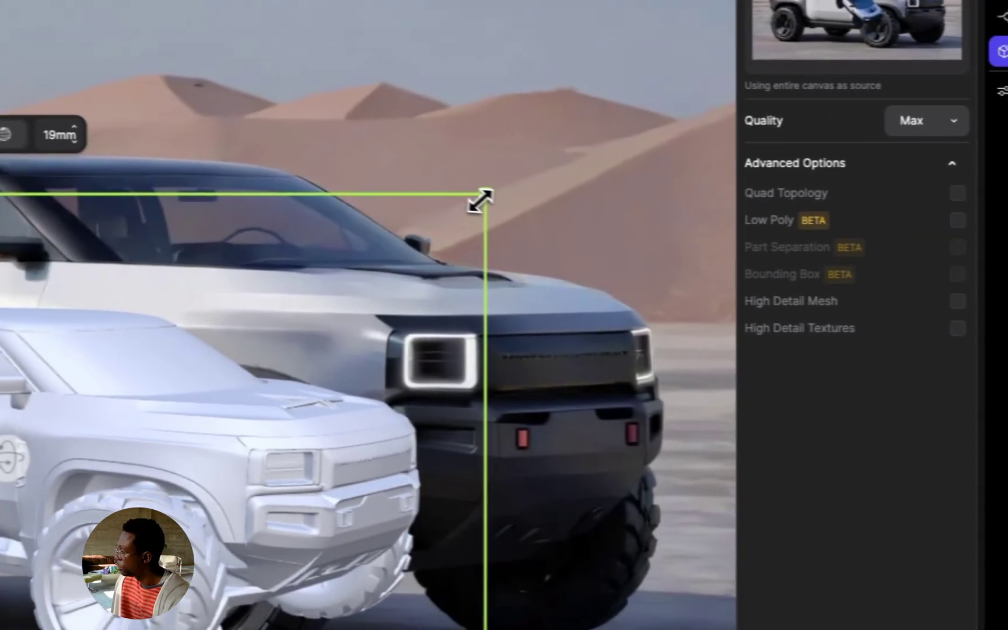
pyautogui.moveTo(802, 205); pyautogui.dragTo(1007, 80)
pyautogui.moveTo(466, 469); pyautogui.dragTo(530, 403)
pyautogui.moveTo(74, 385); pyautogui.dragTo(94, 364)
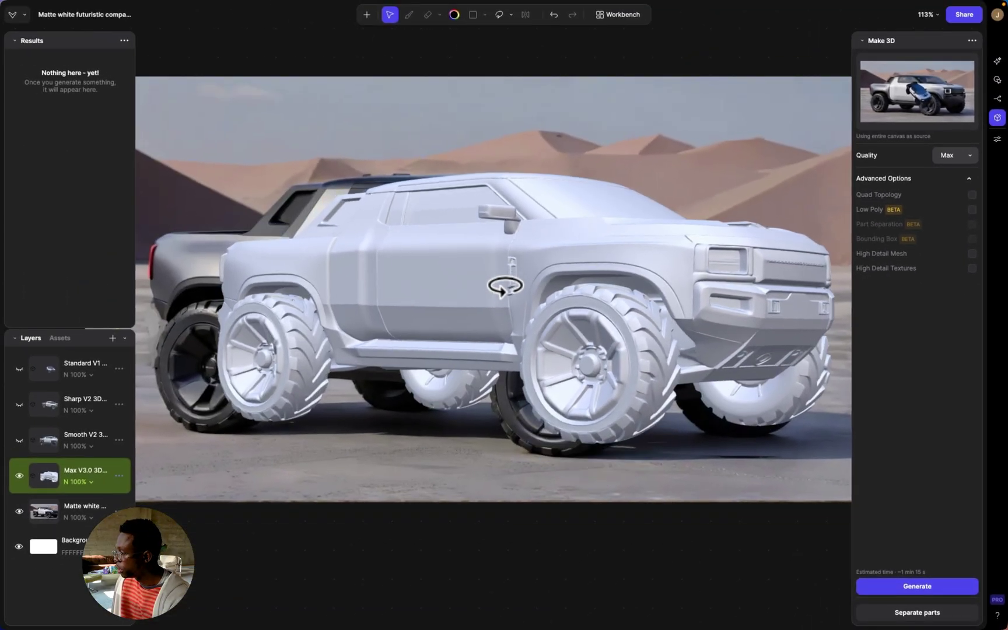
pyautogui.moveTo(622, 317); pyautogui.dragTo(534, 323)
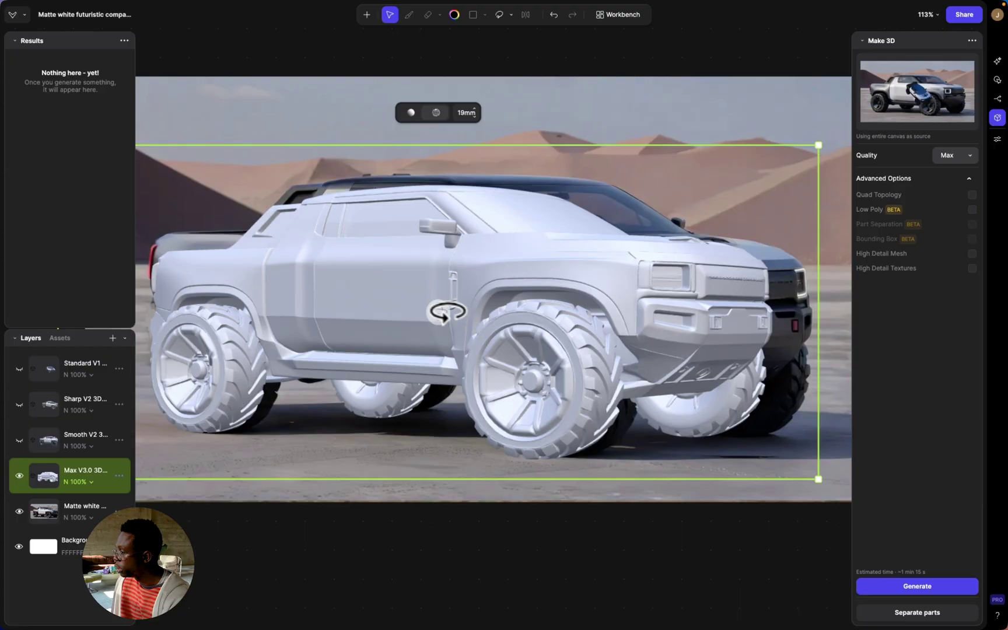
# Set the Max V3.0 truck model's focal length to 26 mm, then enlarge, reposition and rotate it over the truck image
pyautogui.moveTo(447, 312); pyautogui.dragTo(562, 336)
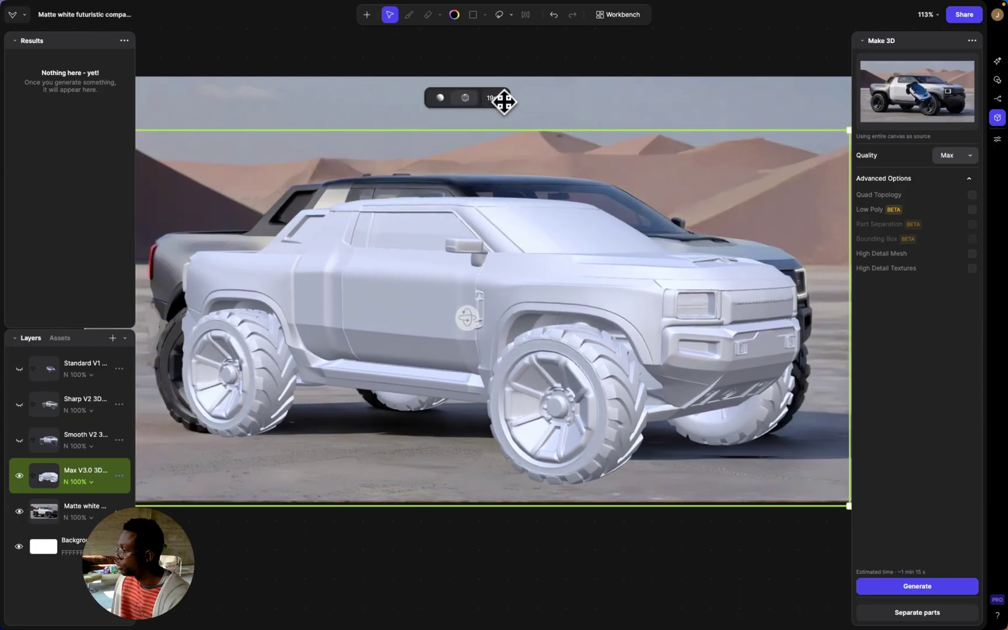
pyautogui.moveTo(505, 98); pyautogui.dragTo(504, 93)
pyautogui.moveTo(504, 274); pyautogui.dragTo(518, 305)
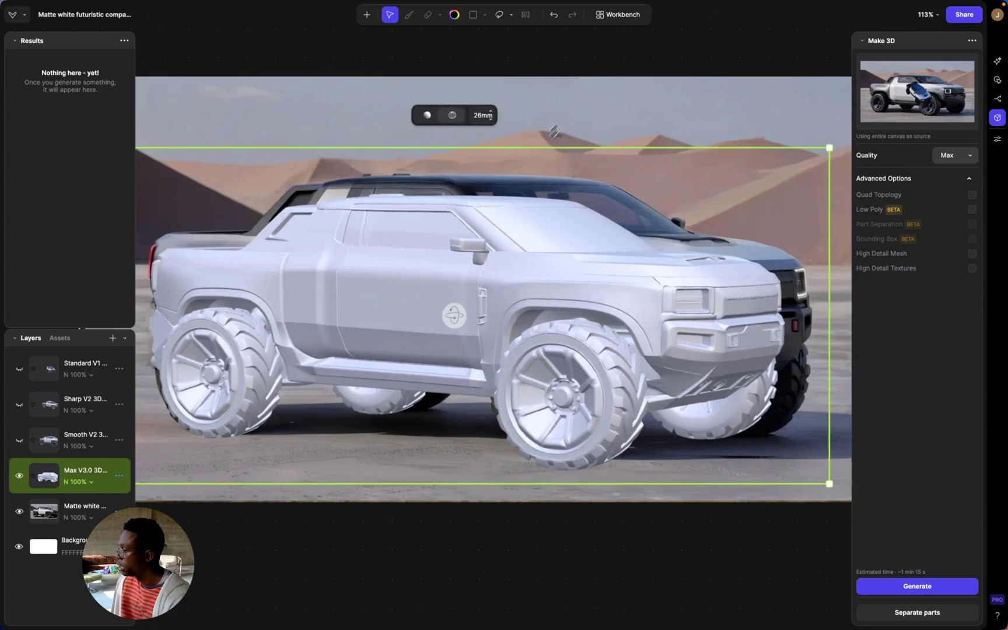
pyautogui.scroll(2, 538, 195)
pyautogui.moveTo(528, 211); pyautogui.dragTo(538, 202)
pyautogui.moveTo(467, 305); pyautogui.dragTo(500, 276)
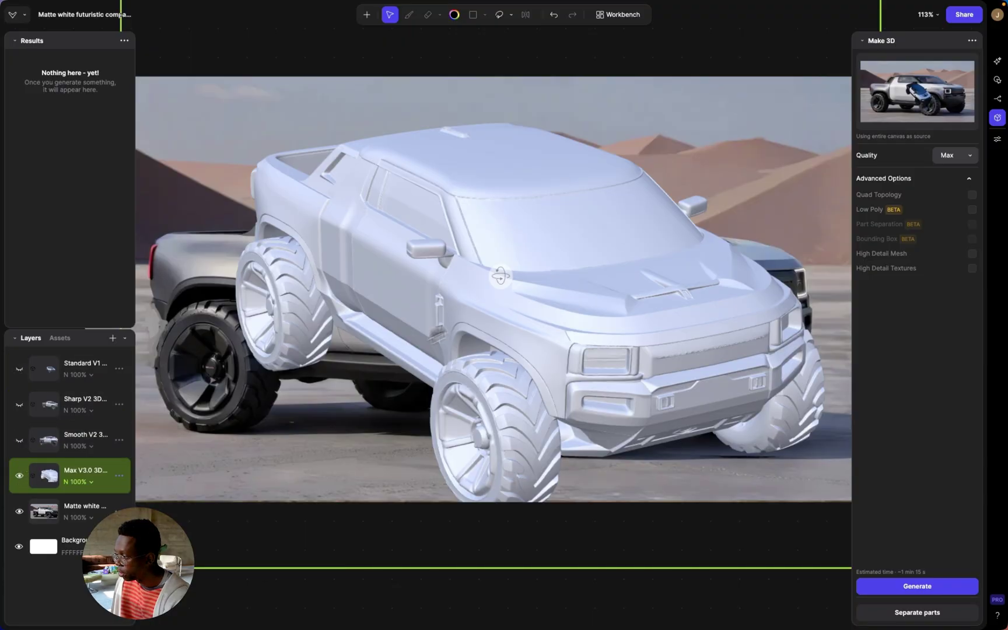
pyautogui.moveTo(503, 287); pyautogui.dragTo(557, 257)
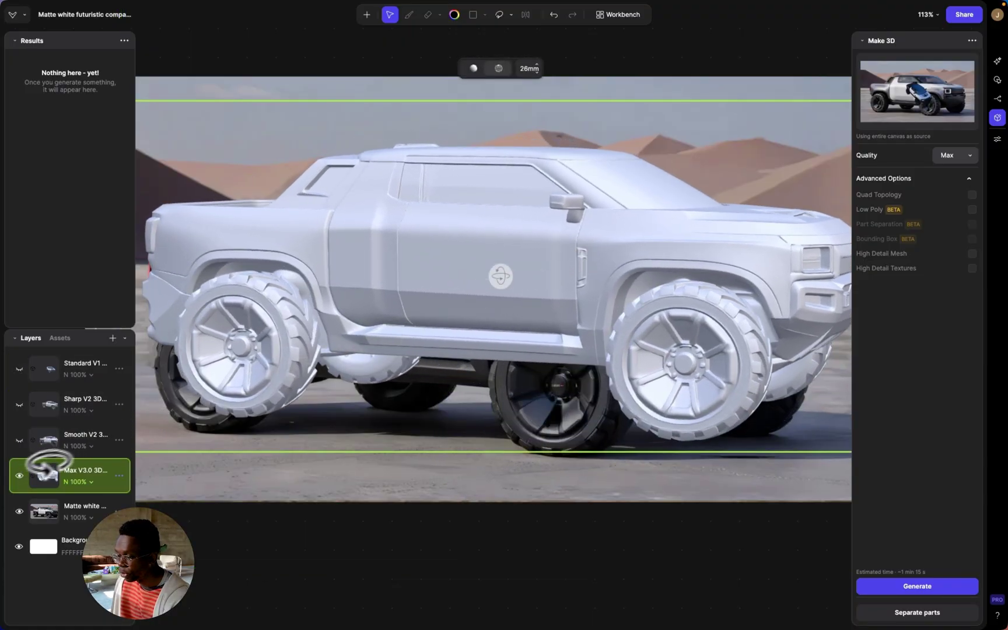
# Hide the Max V3.0 model, show the Smooth V2 model as a plain mesh, and rotate it to a front view
pyautogui.click(19, 475)
pyautogui.click(19, 442)
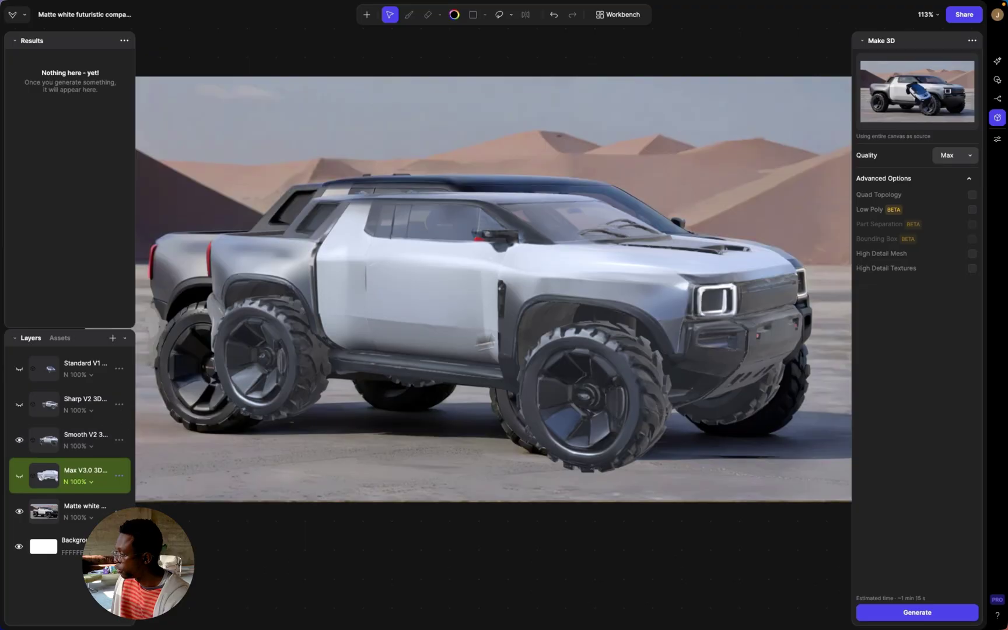
pyautogui.click(585, 309)
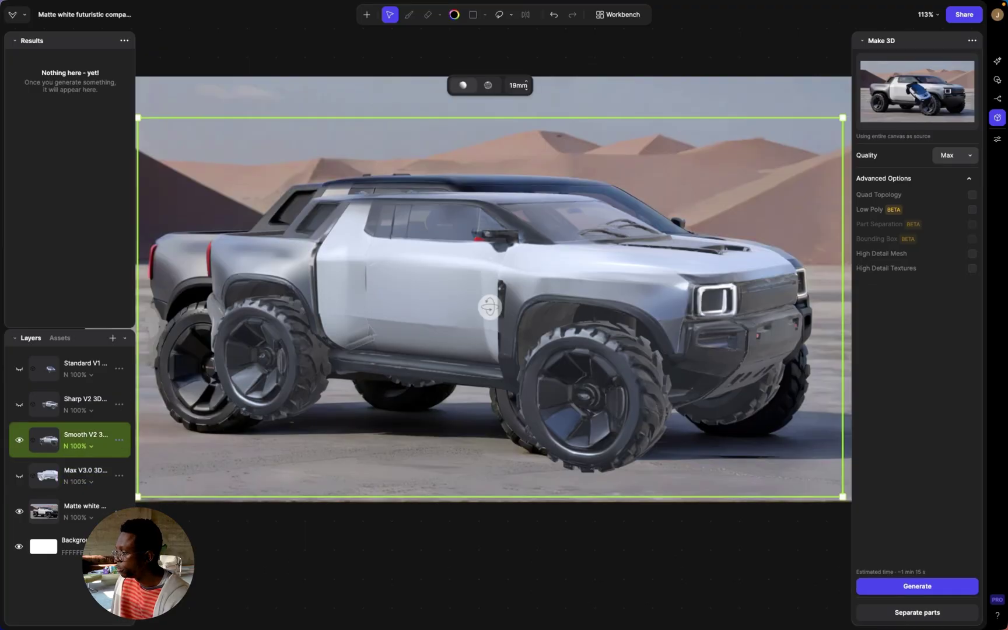
pyautogui.click(492, 87)
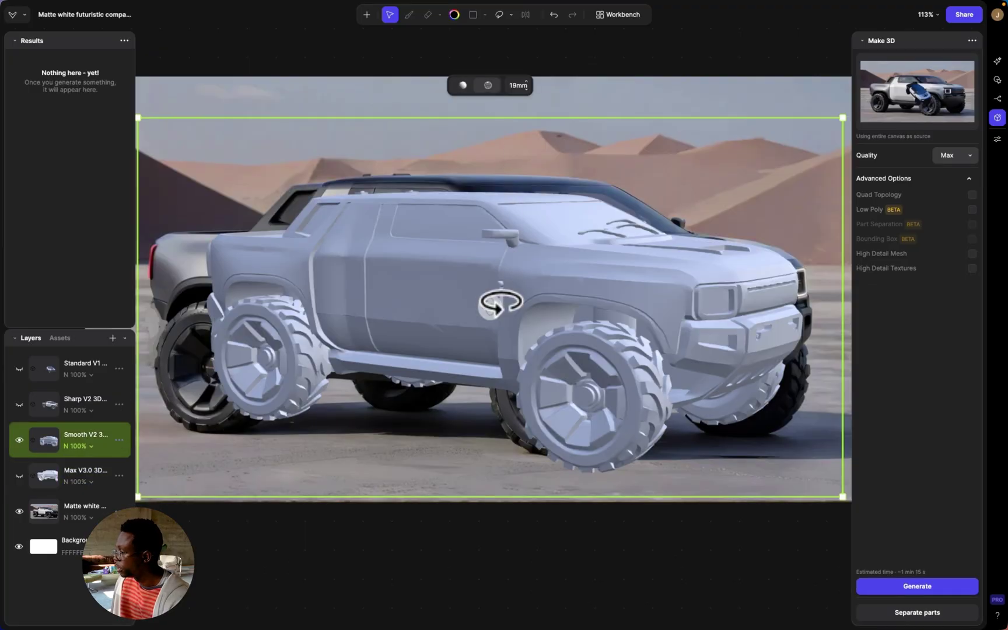
pyautogui.moveTo(496, 305); pyautogui.dragTo(569, 304)
pyautogui.moveTo(587, 311); pyautogui.dragTo(471, 315)
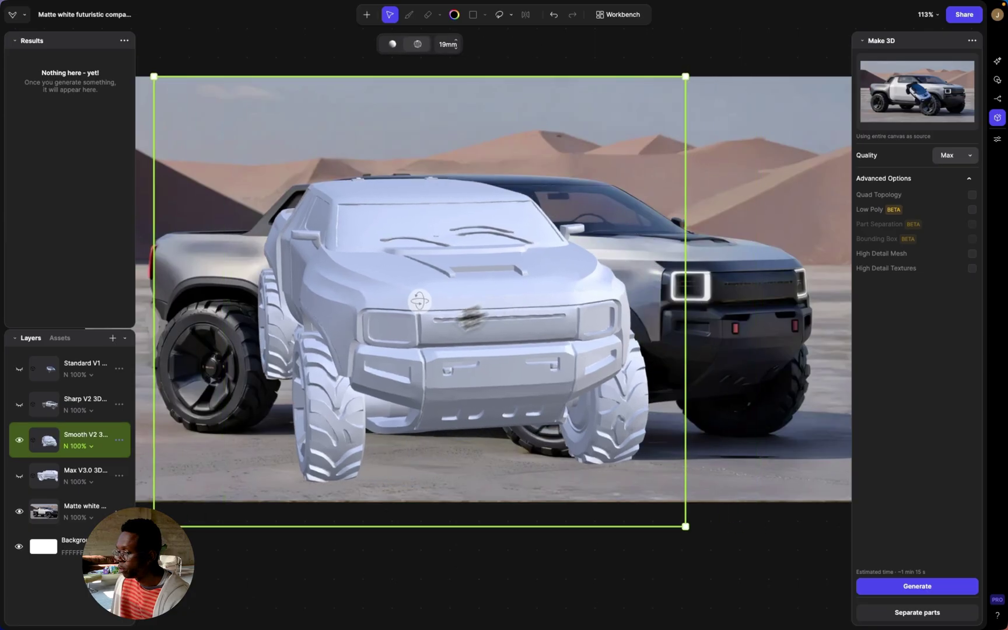
# Show the Max V3.0 model again and arrange it beside the Smooth V2 mesh, both turned to similar front views for comparison
pyautogui.click(22, 476)
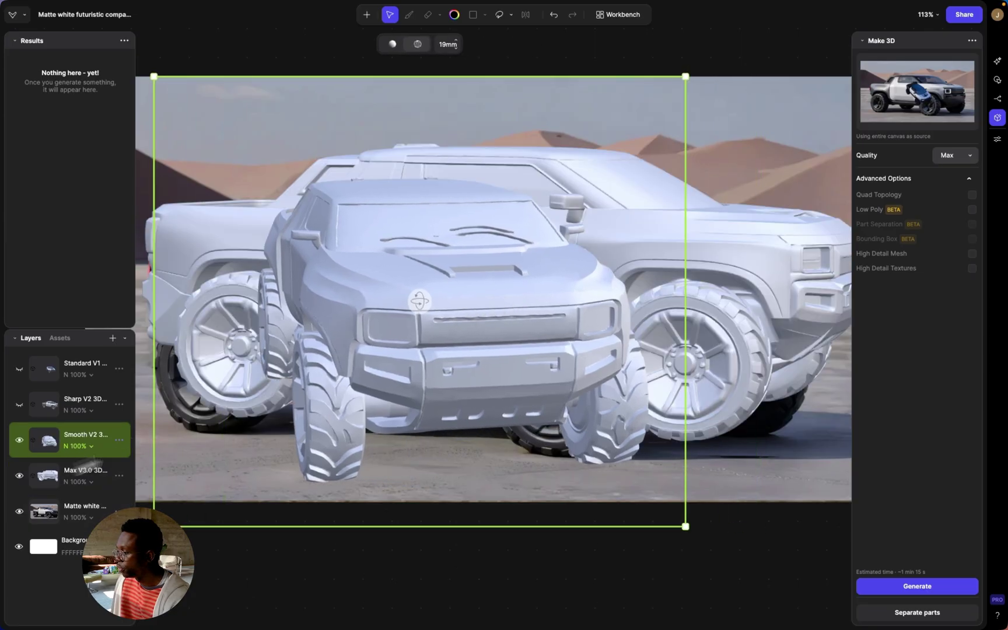
pyautogui.click(803, 250)
pyautogui.moveTo(537, 277); pyautogui.dragTo(913, 264)
pyautogui.click(513, 353)
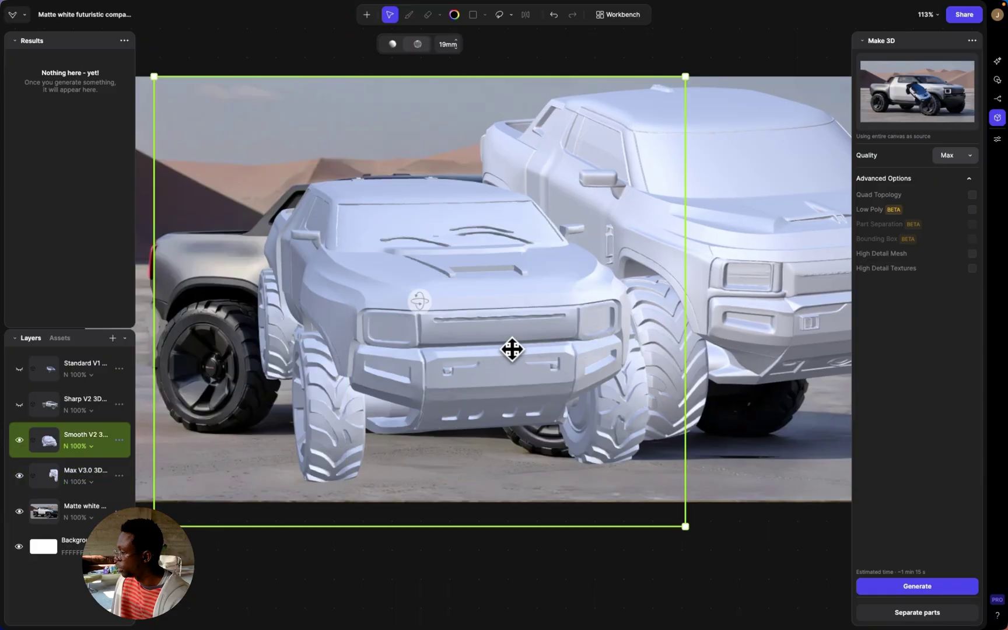
pyautogui.moveTo(512, 350); pyautogui.dragTo(458, 348)
pyautogui.click(817, 303)
pyautogui.moveTo(815, 303); pyautogui.dragTo(788, 310)
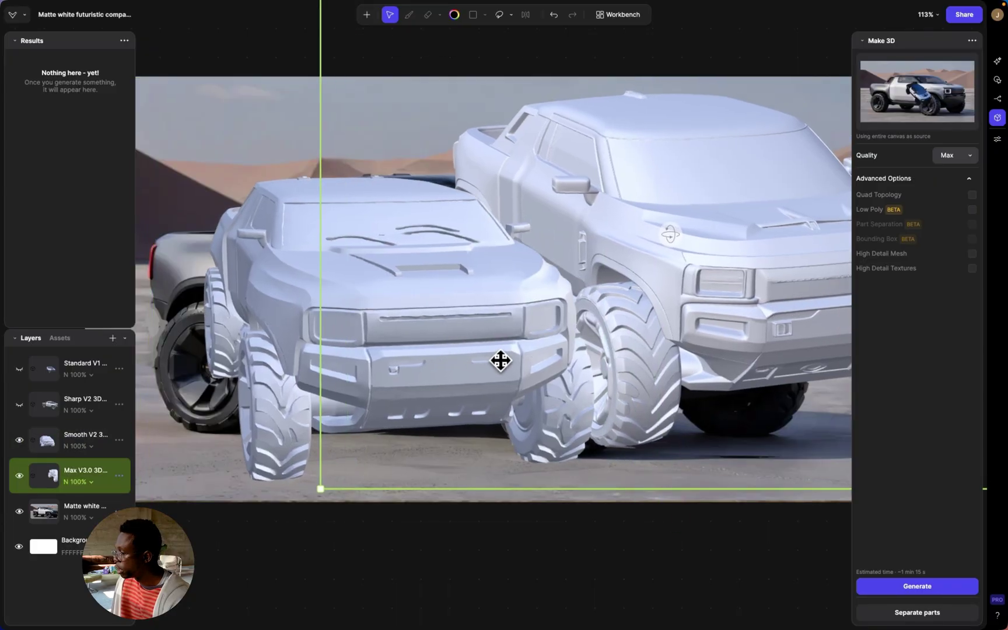
pyautogui.moveTo(501, 361); pyautogui.dragTo(463, 357)
pyautogui.moveTo(734, 343); pyautogui.dragTo(645, 251)
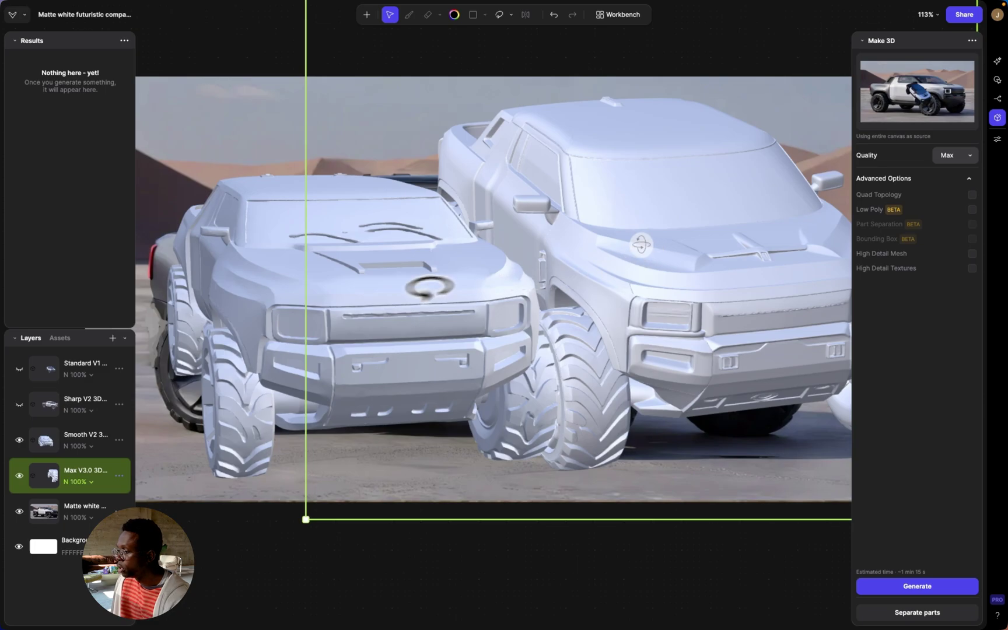
# Hide the Smooth V2 and Max V3.0 models, then show the Sharp V2 model as an enlarged plain mesh in front three-quarter view
pyautogui.click(255, 321)
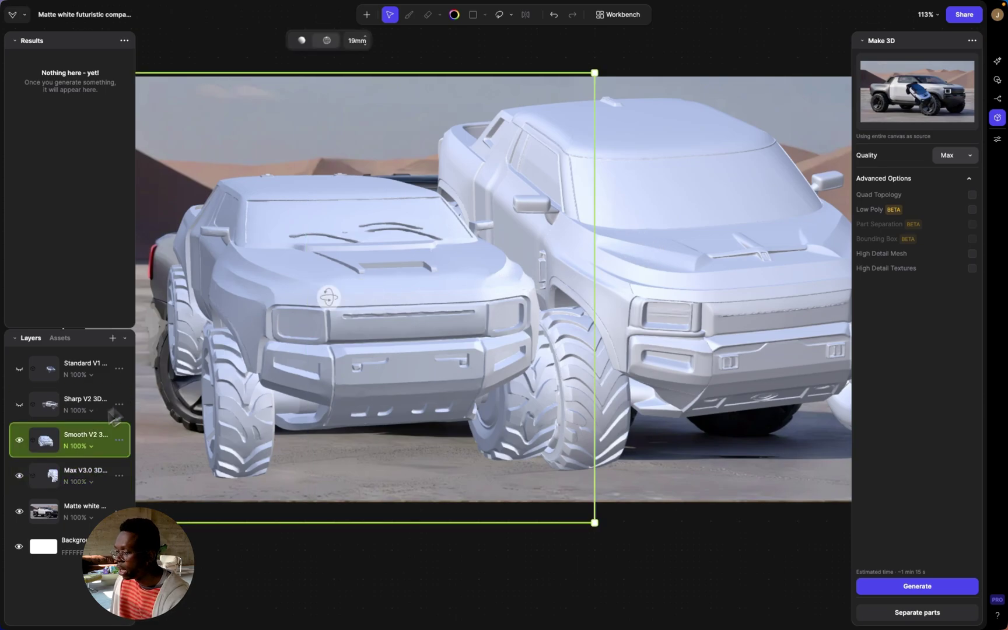
pyautogui.click(21, 442)
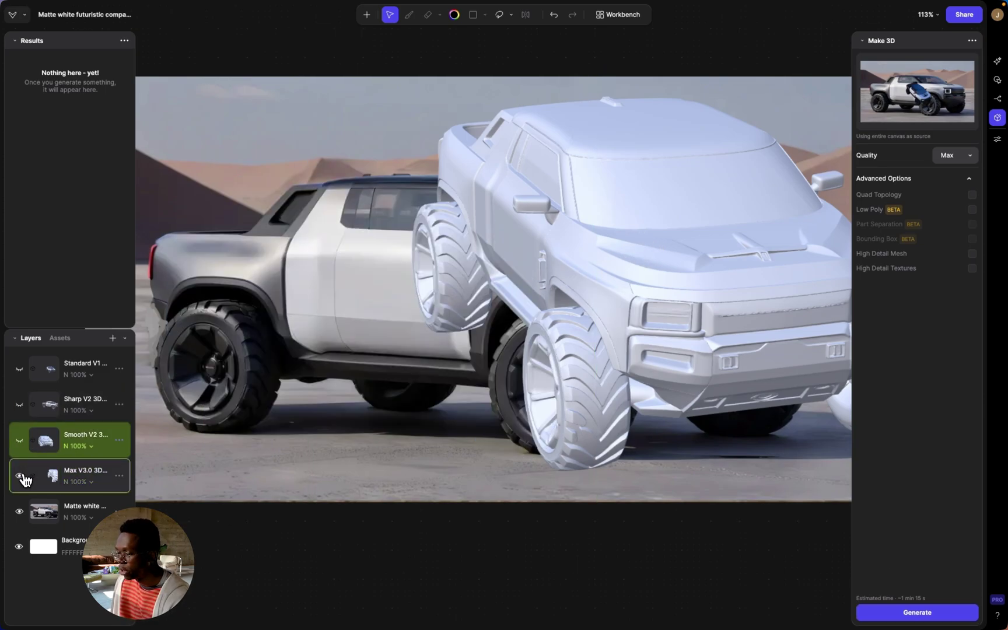
pyautogui.click(20, 477)
pyautogui.click(20, 404)
pyautogui.click(536, 295)
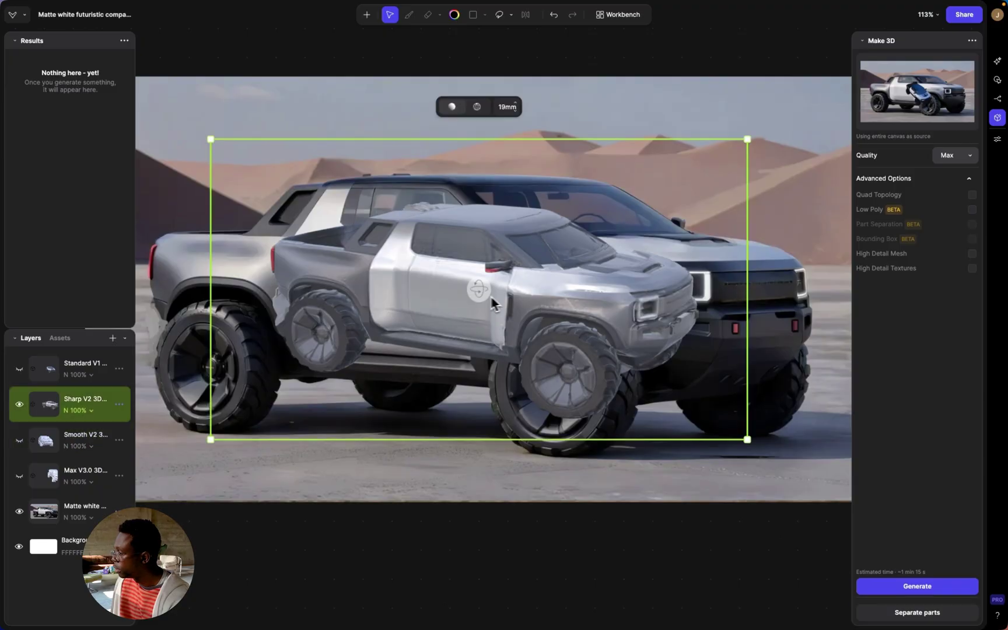
pyautogui.moveTo(576, 301); pyautogui.dragTo(530, 316)
pyautogui.moveTo(435, 306); pyautogui.dragTo(390, 309)
pyautogui.moveTo(725, 123); pyautogui.dragTo(866, 33)
pyautogui.moveTo(434, 304); pyautogui.dragTo(554, 278)
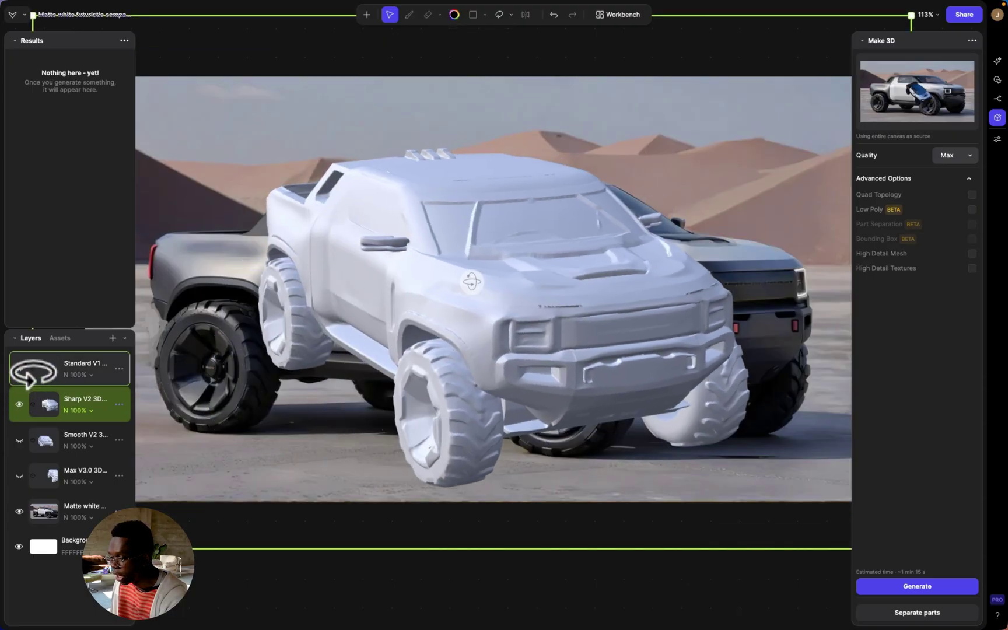
# Replace the Sharp V2 model with the Standard V1 model, enlarge and rotate it, and display it as a plain mesh
pyautogui.click(20, 405)
pyautogui.click(19, 369)
pyautogui.click(517, 307)
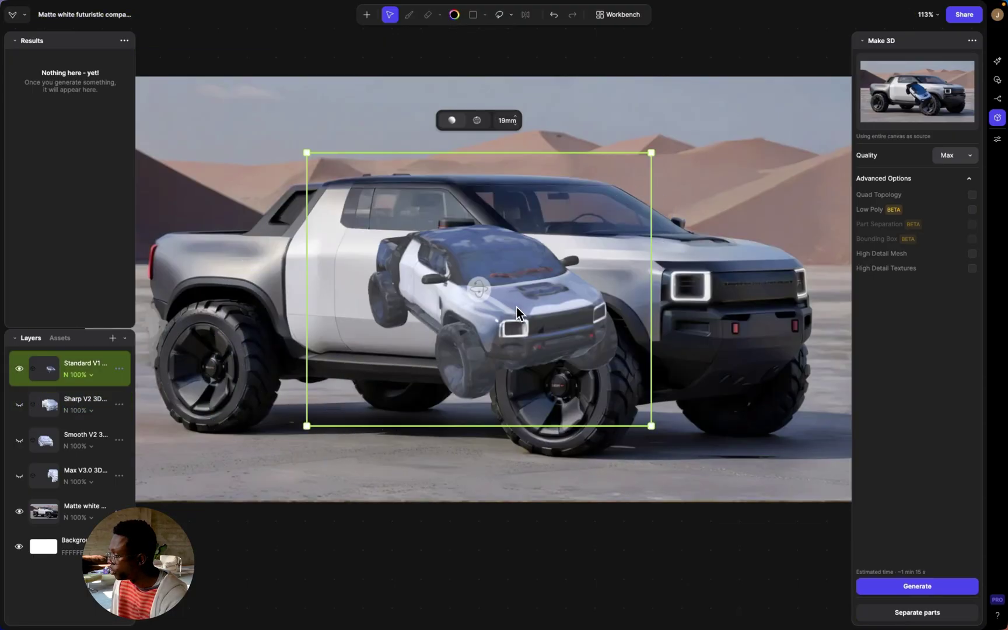
pyautogui.moveTo(477, 285)
pyautogui.mouseDown()
pyautogui.moveTo(596, 308)
pyautogui.moveTo(478, 288)
pyautogui.mouseUp()
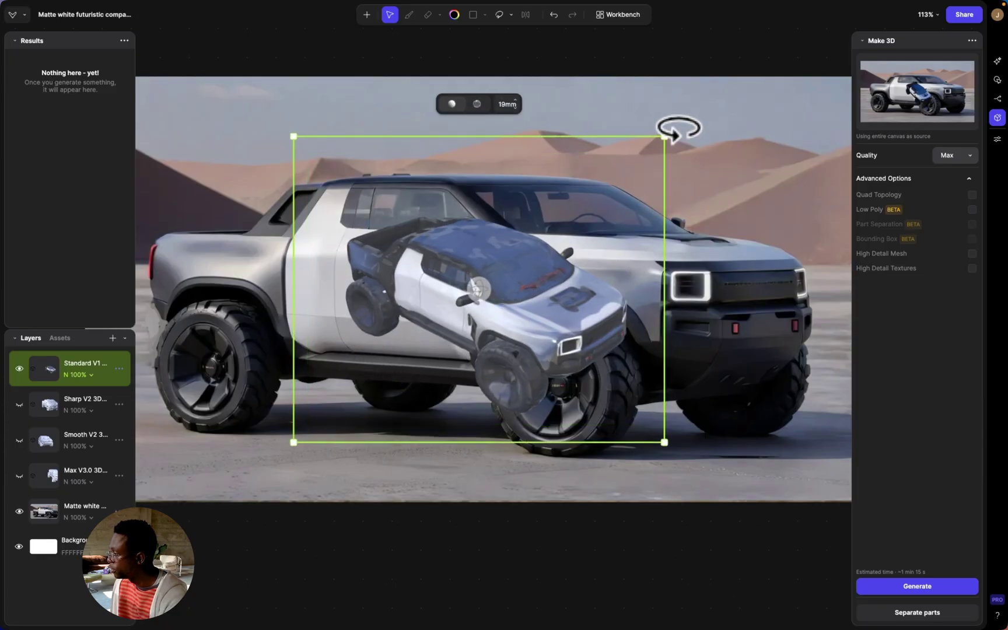
pyautogui.moveTo(665, 136); pyautogui.dragTo(926, 125)
pyautogui.moveTo(513, 292); pyautogui.dragTo(480, 219)
pyautogui.click(477, 113)
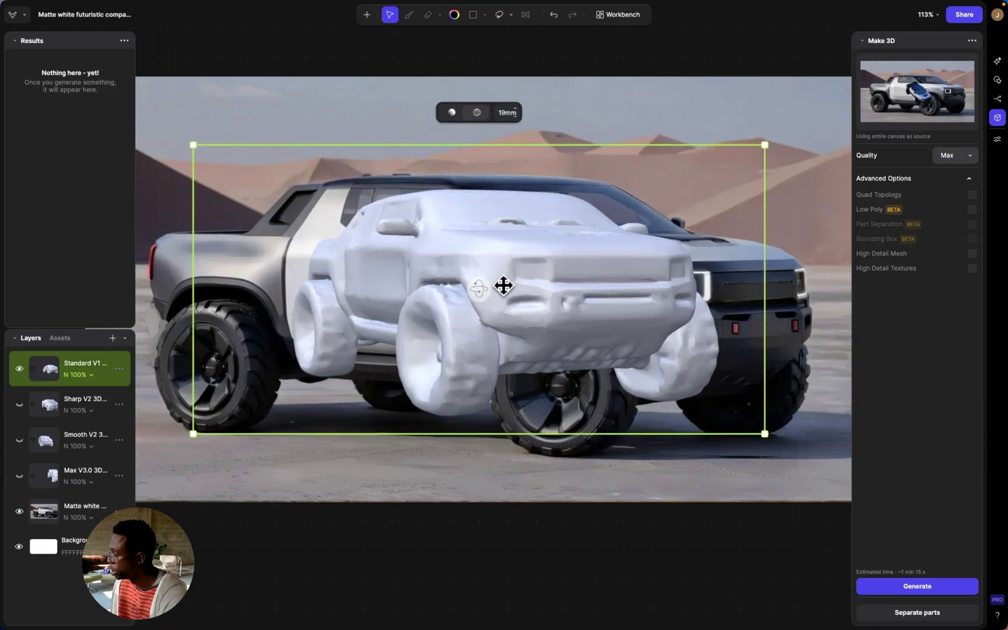
# Rotate the Standard V1 mesh to inspect its body and wheels, enlarging and repositioning it over the truck image
pyautogui.moveTo(461, 296); pyautogui.dragTo(516, 263)
pyautogui.moveTo(206, 421); pyautogui.dragTo(165, 439)
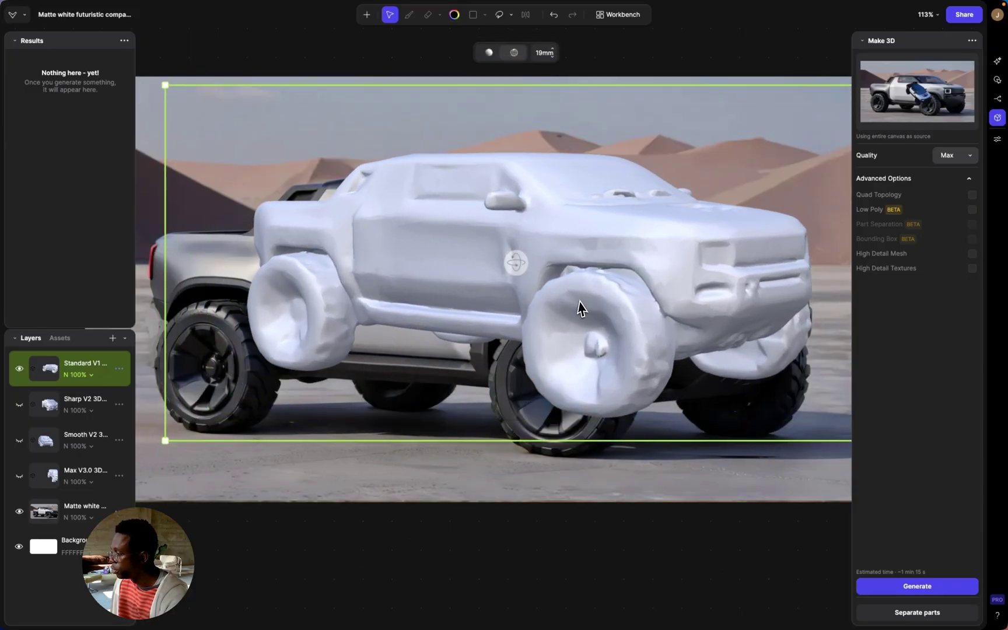
pyautogui.moveTo(580, 304); pyautogui.dragTo(492, 366)
pyautogui.moveTo(425, 325); pyautogui.dragTo(461, 336)
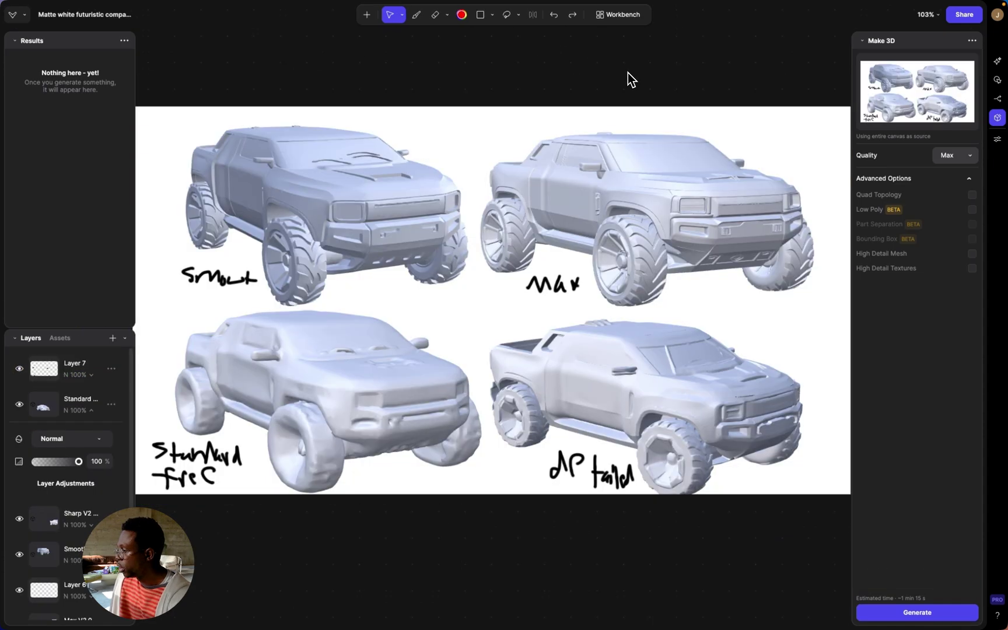
# Open the white sneaker image from the workbench and generate a 3D model of it with Make 3D at Max quality
pyautogui.press('Escape')
pyautogui.moveTo(650, 54); pyautogui.dragTo(601, 169)
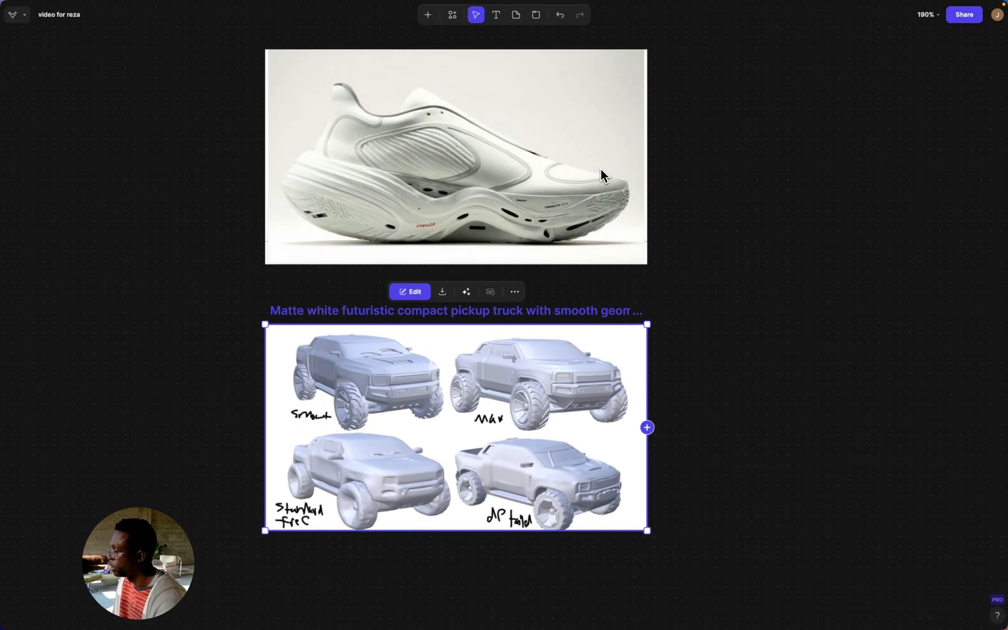
pyautogui.scroll(-5, 612, 141)
pyautogui.scroll(6, 586, 143)
pyautogui.doubleClick(540, 176)
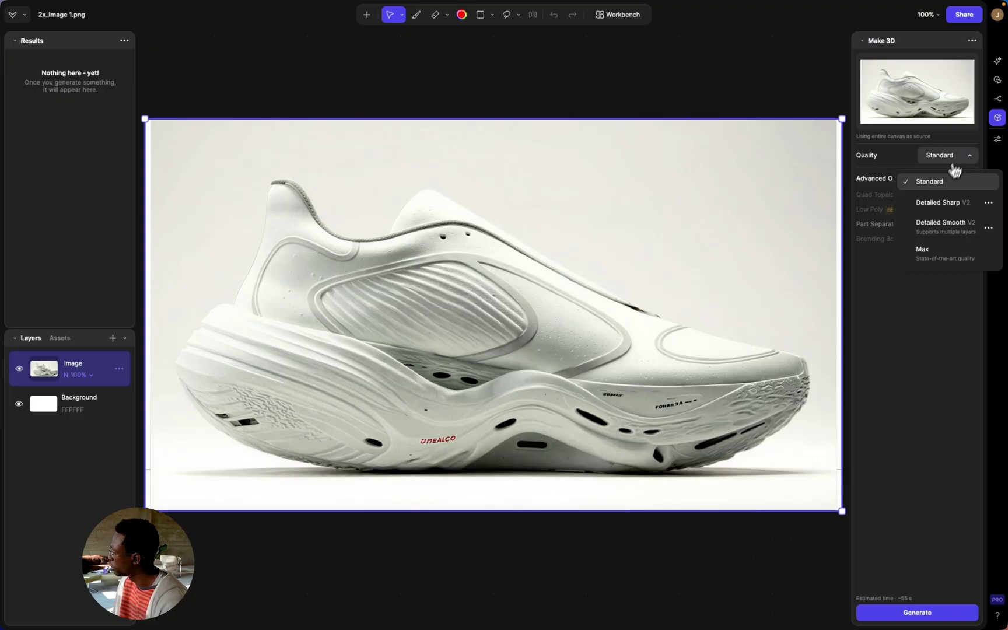
pyautogui.click(931, 262)
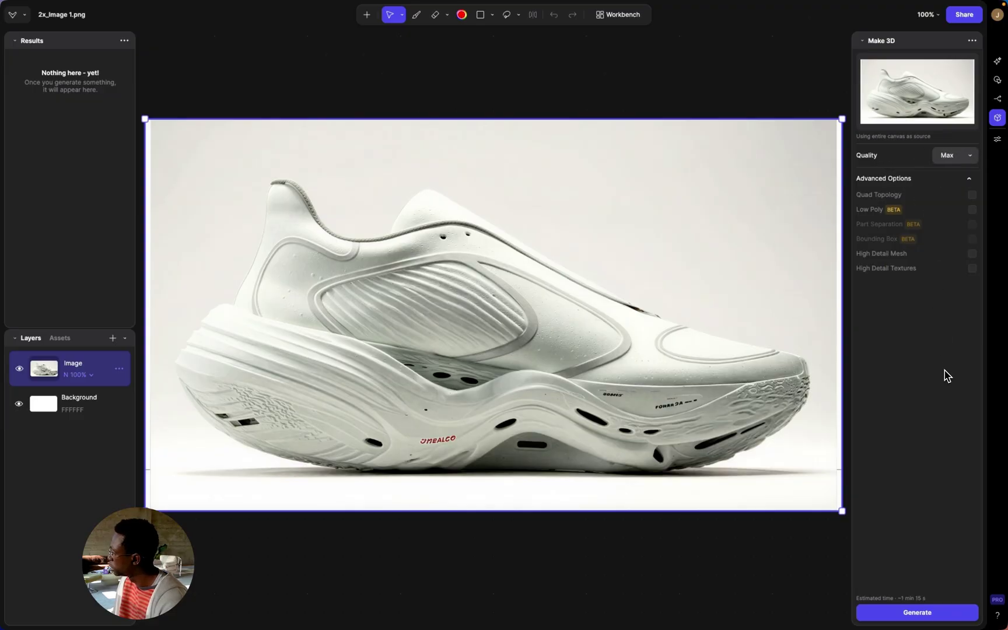
pyautogui.click(937, 613)
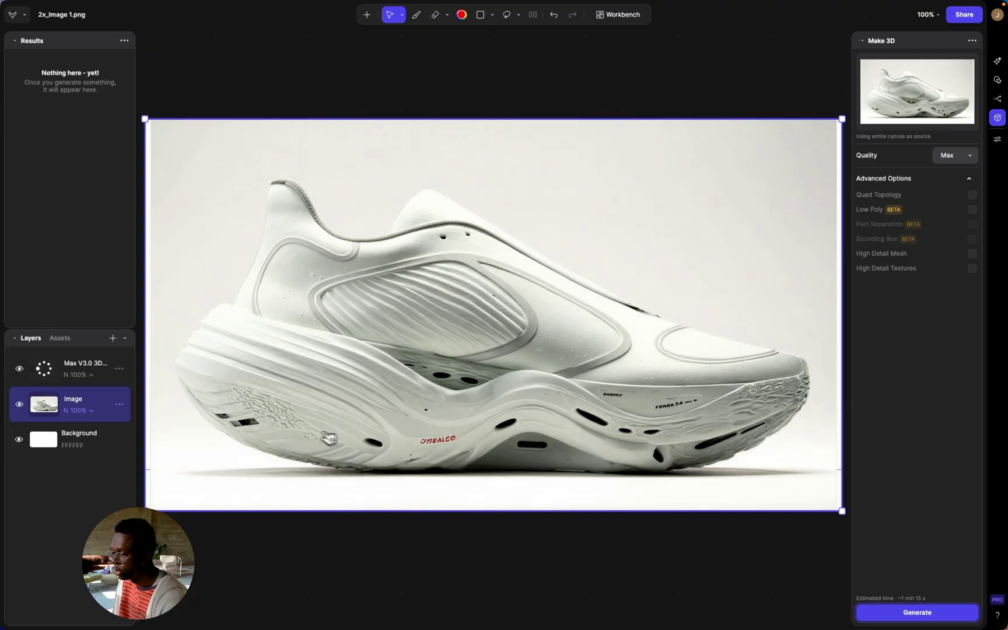
# Enlarge the sneaker's Max V3.0 model, rotate it to view both sides, and display it as a plain mesh
pyautogui.click(101, 367)
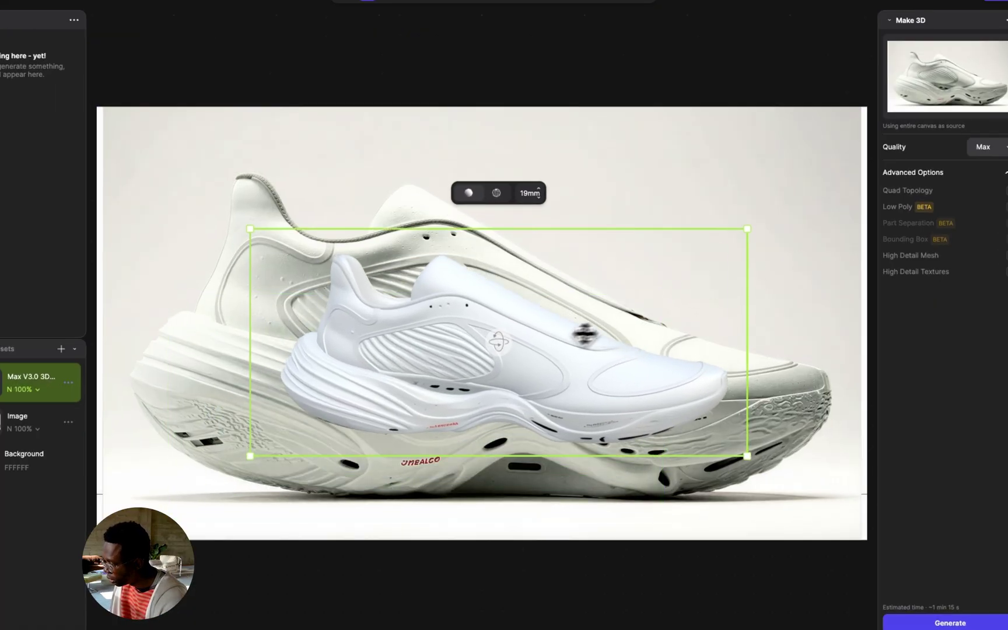
pyautogui.moveTo(536, 360); pyautogui.dragTo(349, 400)
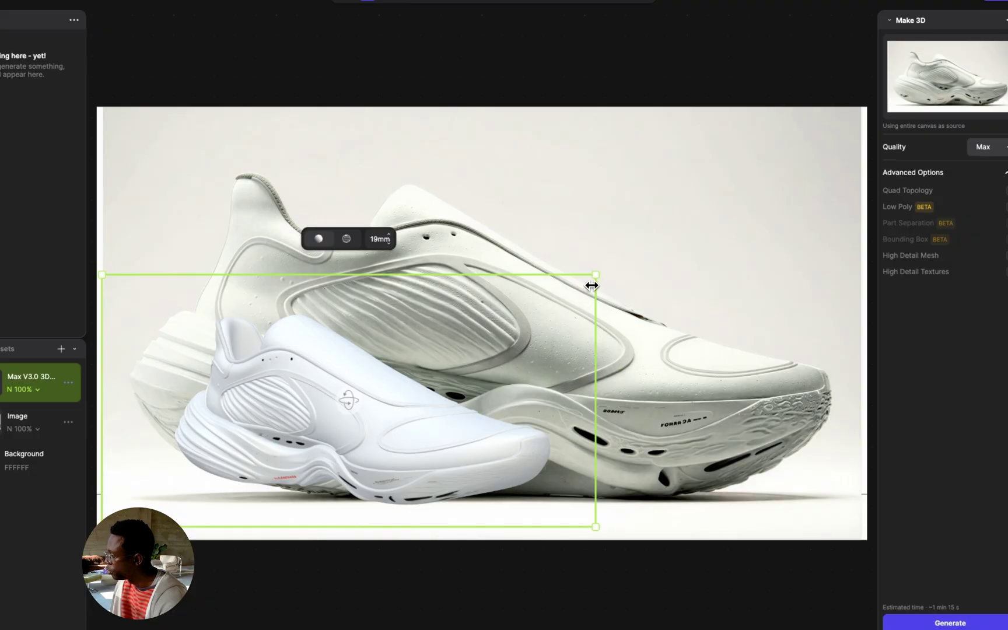
pyautogui.scroll(3, 443, 463)
pyautogui.moveTo(534, 403); pyautogui.dragTo(667, 320)
pyautogui.moveTo(490, 326); pyautogui.dragTo(304, 382)
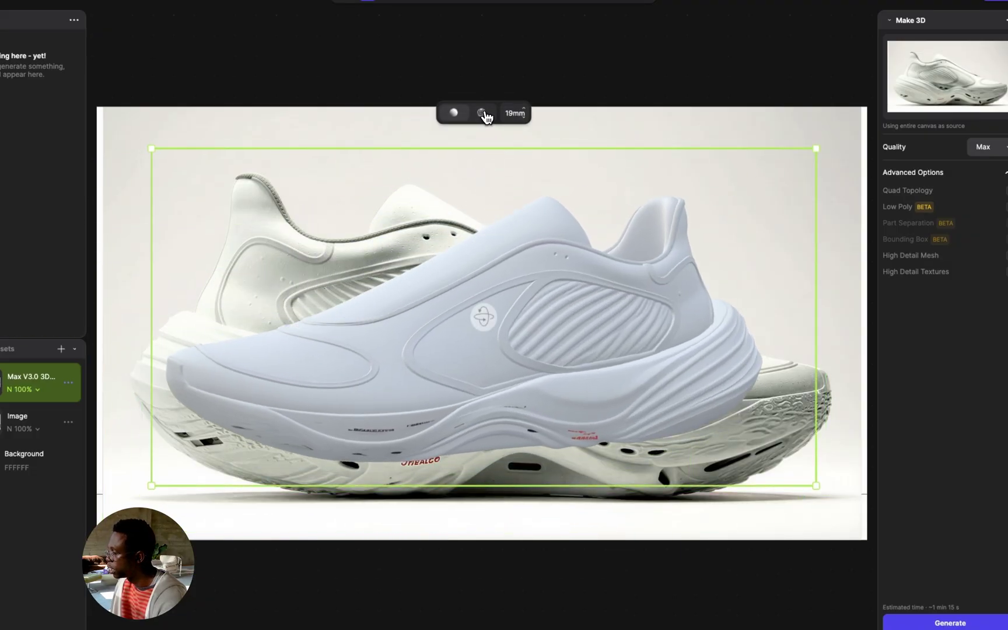
pyautogui.click(483, 112)
pyautogui.moveTo(479, 333)
pyautogui.mouseDown()
pyautogui.moveTo(478, 342)
pyautogui.moveTo(619, 339)
pyautogui.moveTo(740, 327)
pyautogui.moveTo(751, 344)
pyautogui.mouseUp()
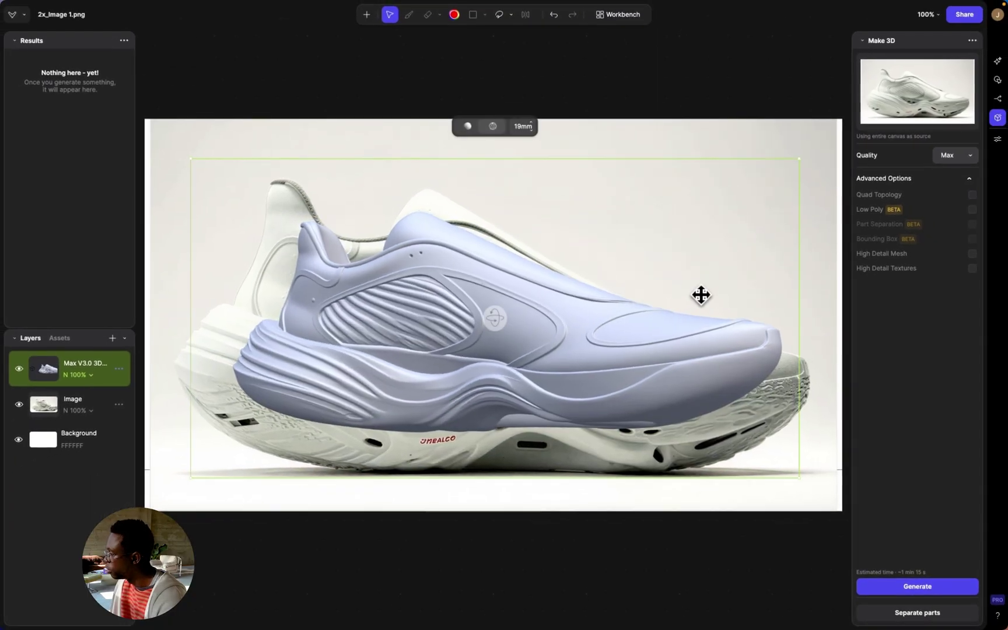
# Move, enlarge and rotate the sneaker mesh to match the source image, and set its focal length to 45 mm
pyautogui.moveTo(701, 295); pyautogui.dragTo(651, 296)
pyautogui.moveTo(769, 178); pyautogui.dragTo(819, 149)
pyautogui.moveTo(678, 279); pyautogui.dragTo(707, 265)
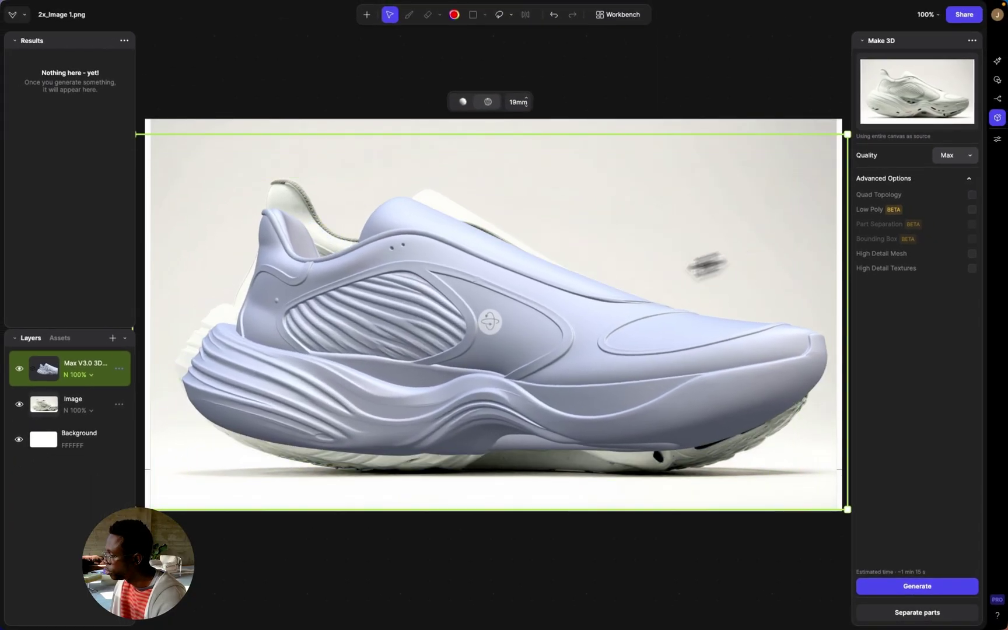
pyautogui.moveTo(496, 324); pyautogui.dragTo(517, 337)
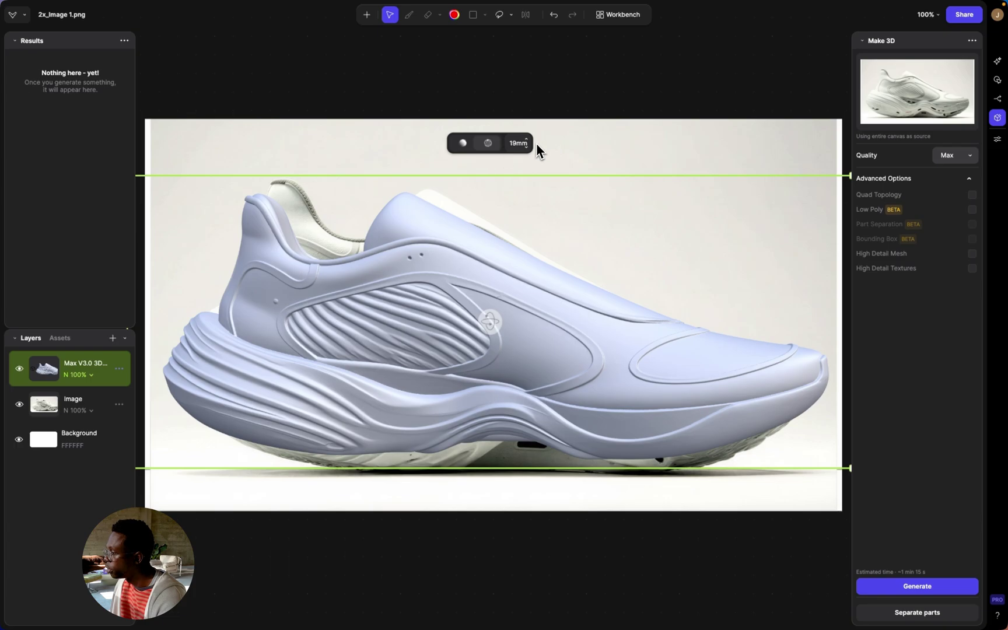
pyautogui.moveTo(528, 145); pyautogui.dragTo(523, 153)
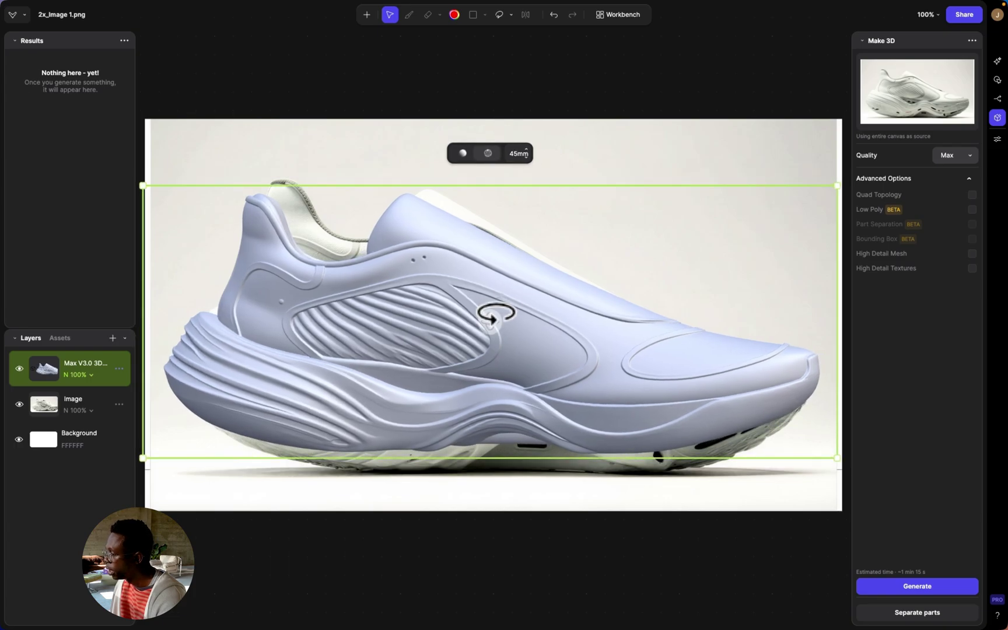
# Hide the source sneaker image and examine the mesh's heel, ribbed side panel and sole up close from several angles
pyautogui.moveTo(497, 313); pyautogui.dragTo(373, 328)
pyautogui.click(22, 405)
pyautogui.scroll(-2, 477, 308)
pyautogui.scroll(8, 473, 315)
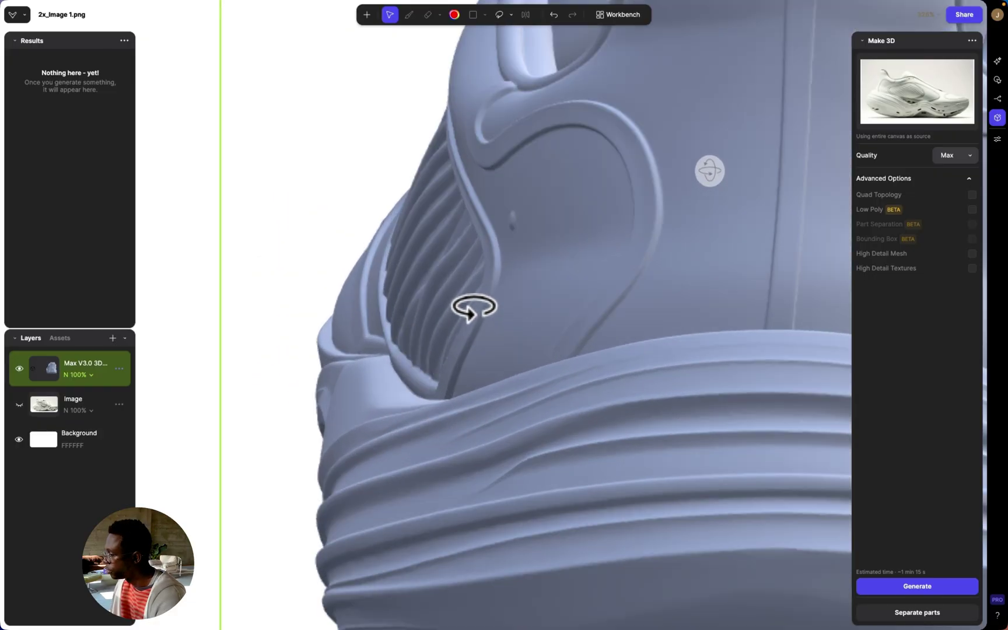
pyautogui.moveTo(721, 170); pyautogui.dragTo(804, 190)
pyautogui.scroll(-5, 802, 190)
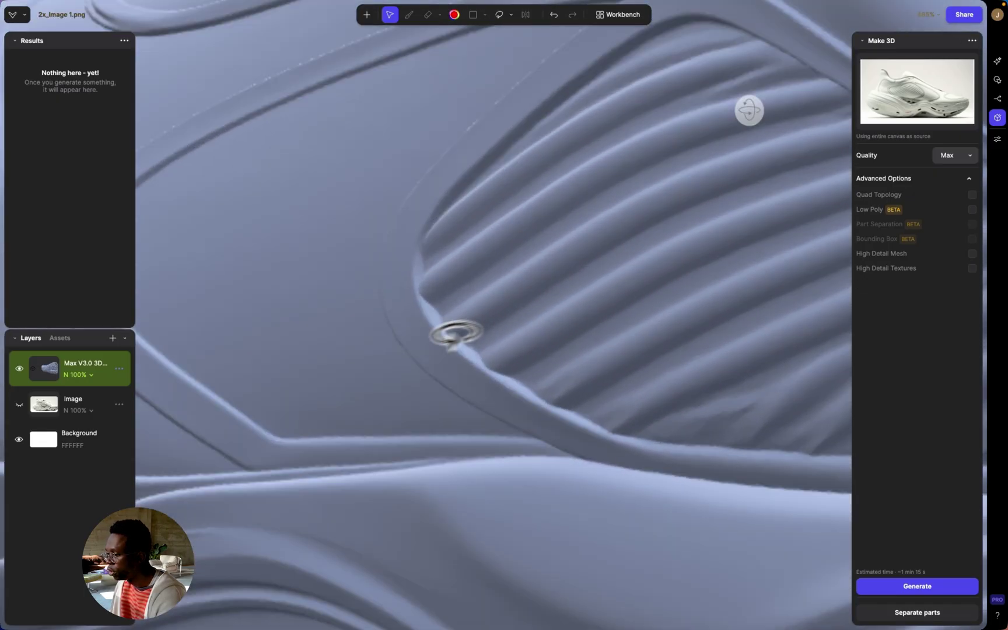
pyautogui.scroll(1, 297, 340)
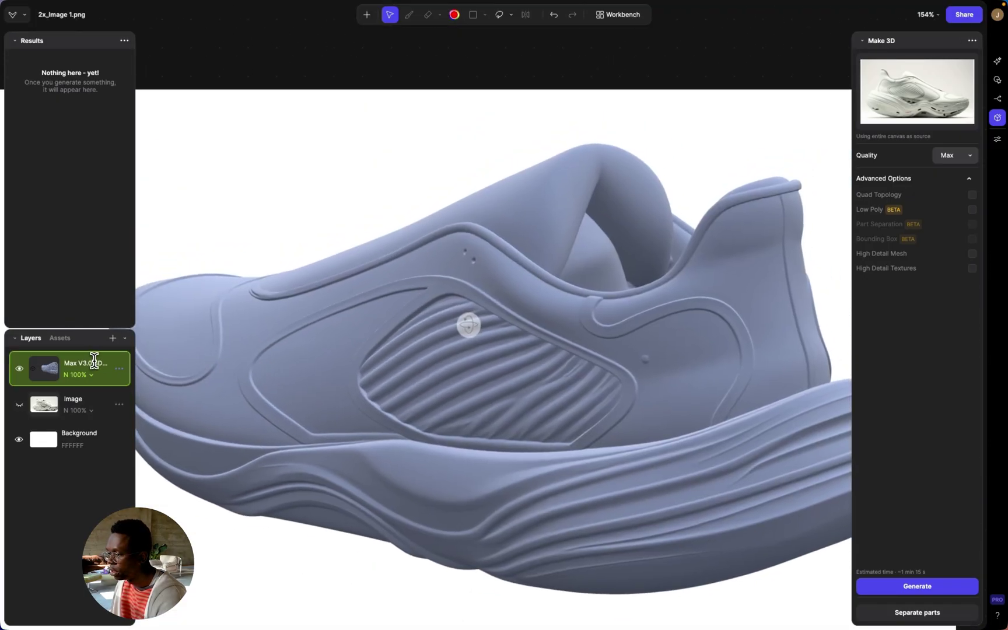
pyautogui.moveTo(468, 325); pyautogui.dragTo(725, 326)
pyautogui.scroll(-3, 664, 299)
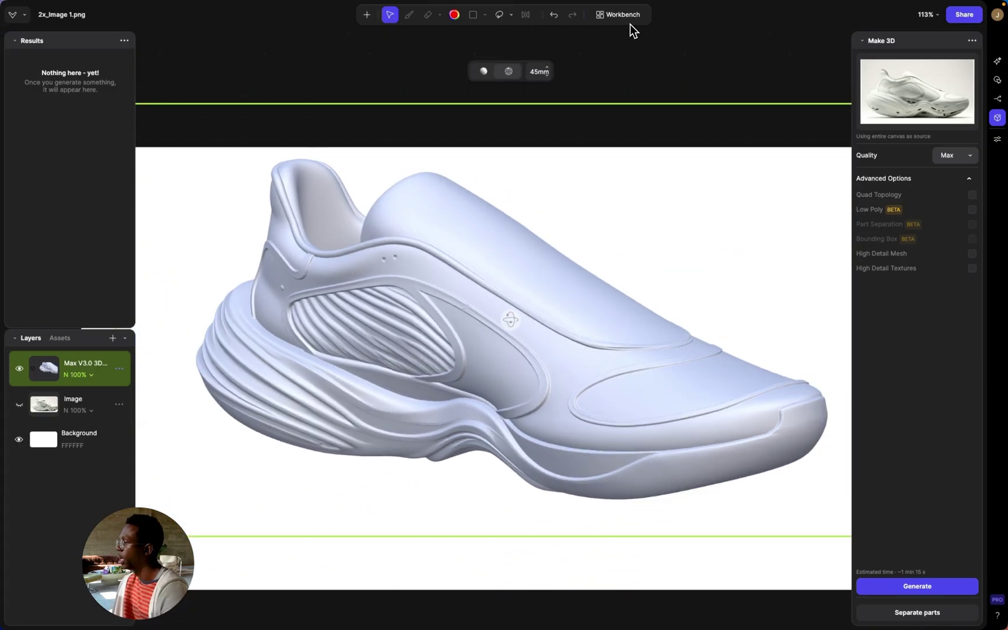